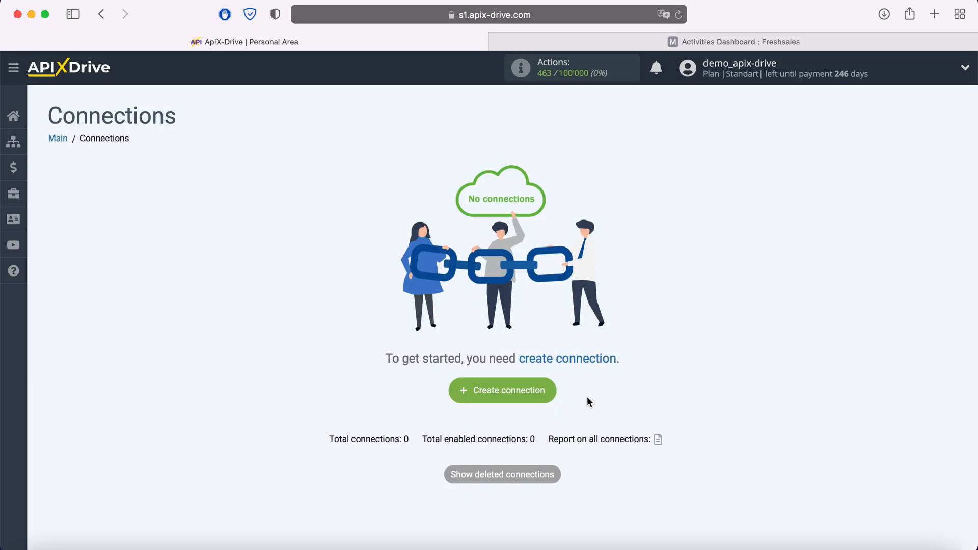
# Create a new connection and choose Facebook as its data source system
pyautogui.click(553, 396)
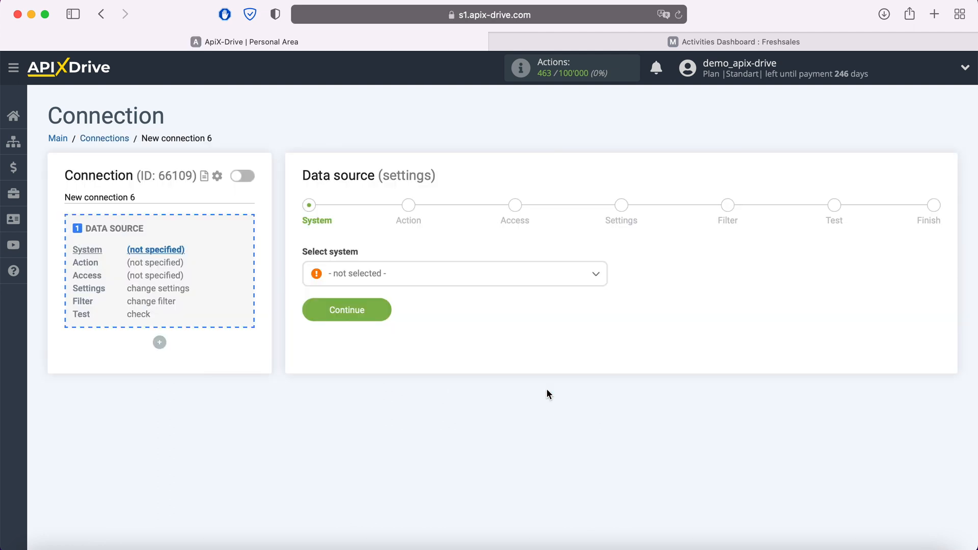
pyautogui.click(432, 285)
pyautogui.scroll(-5, 452, 387)
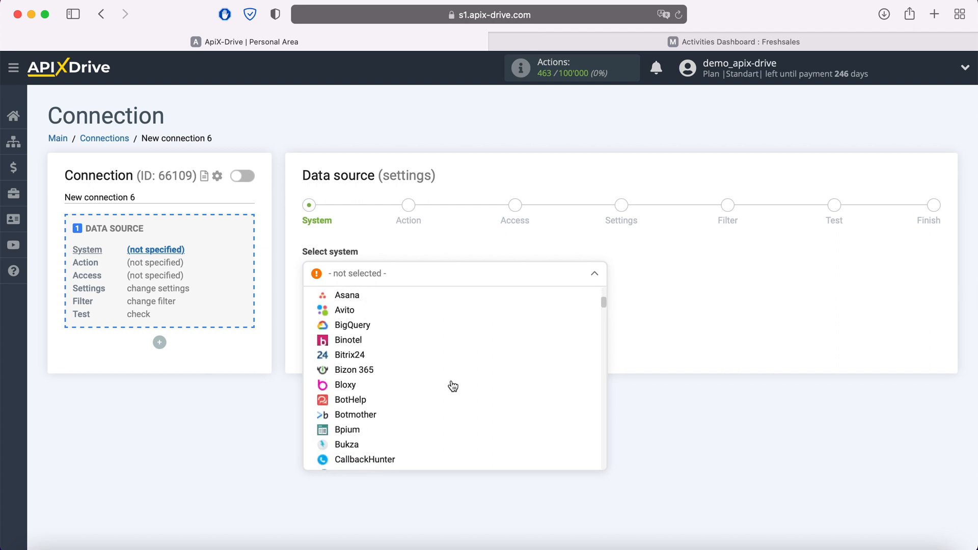
pyautogui.scroll(-10, 452, 387)
pyautogui.click(364, 317)
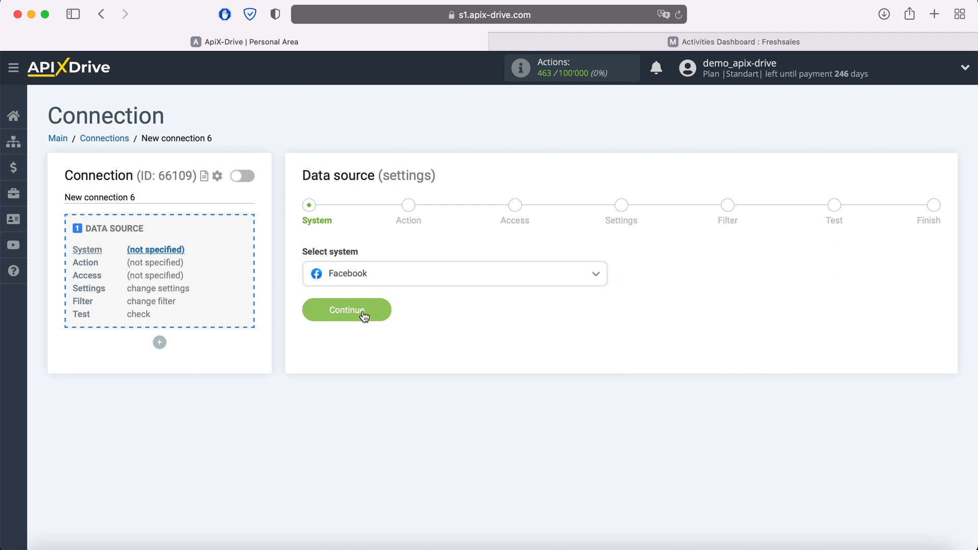
pyautogui.click(381, 313)
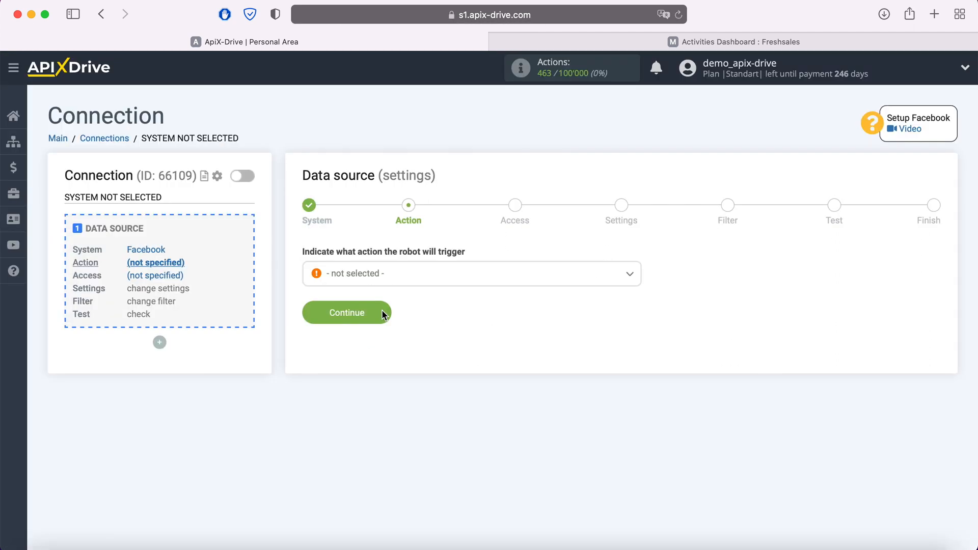
# Set the Facebook source action to Get Leads (new) and continue to the access stage
pyautogui.click(406, 279)
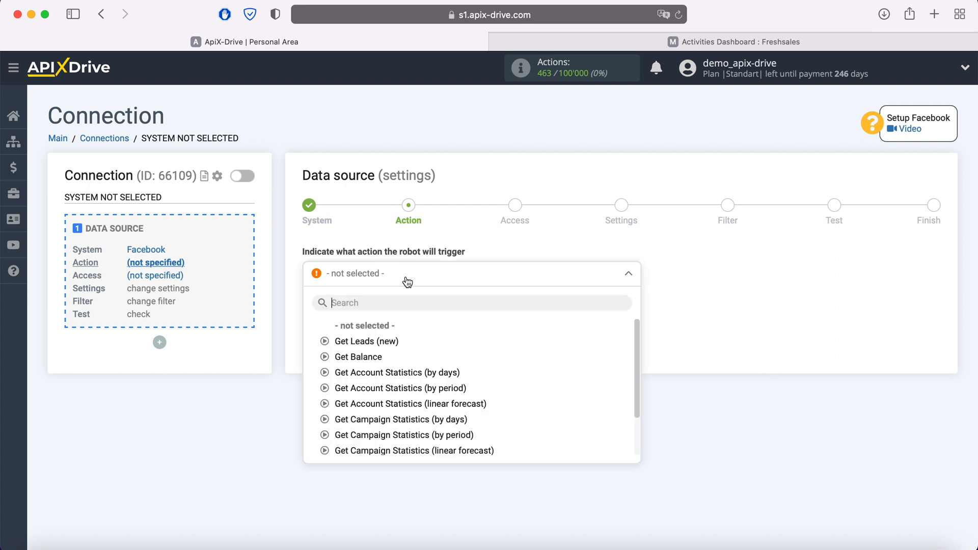
pyautogui.click(387, 342)
pyautogui.click(381, 312)
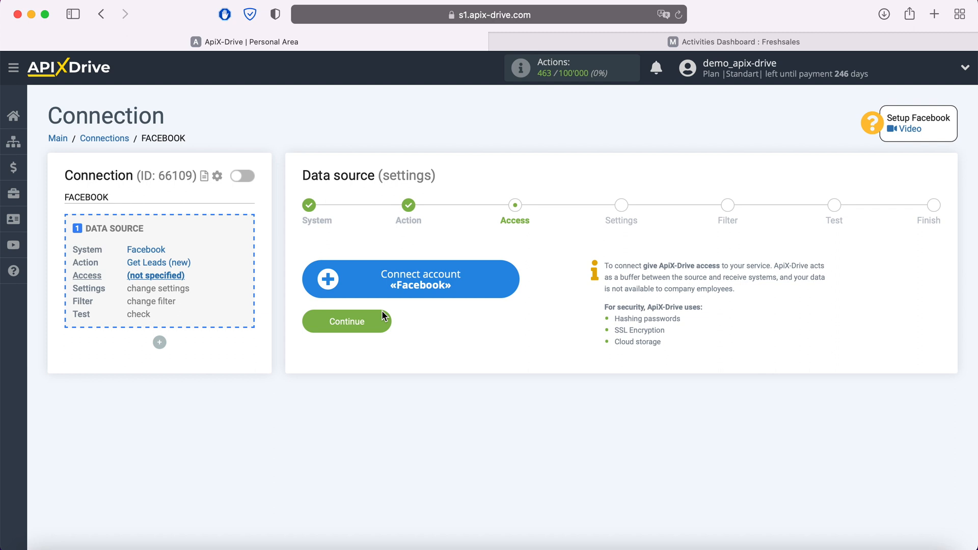
# Start connecting a Facebook account and log in with the saved e-mail and account password
pyautogui.click(510, 279)
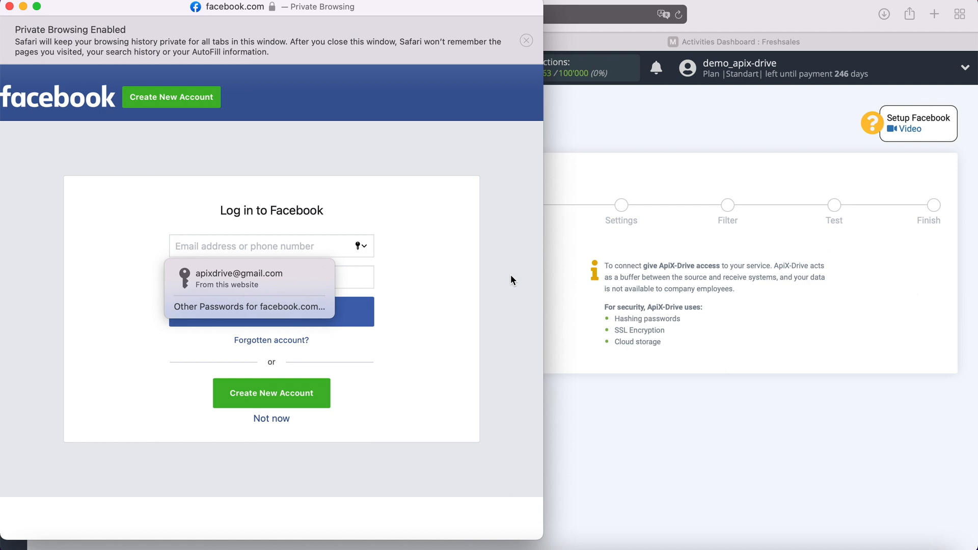
pyautogui.click(284, 278)
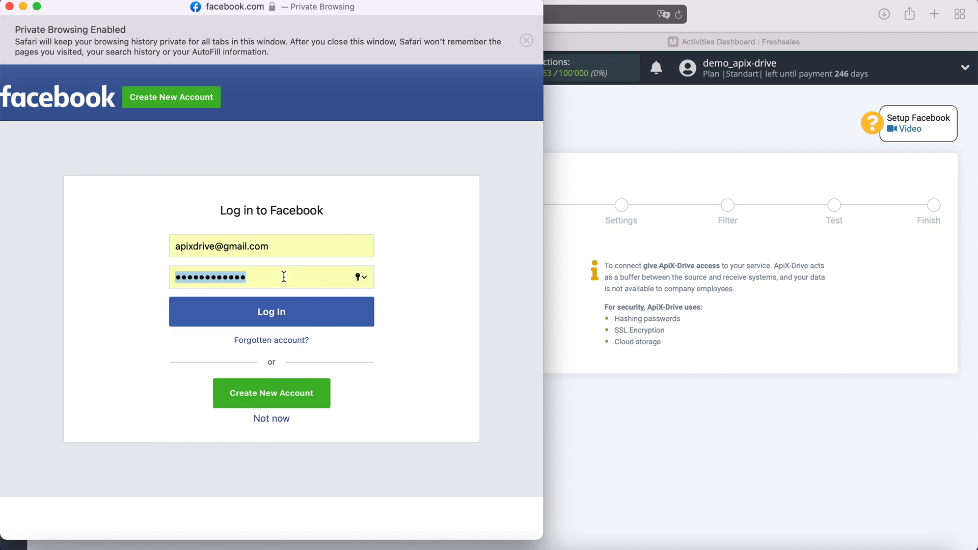
pyautogui.click(304, 313)
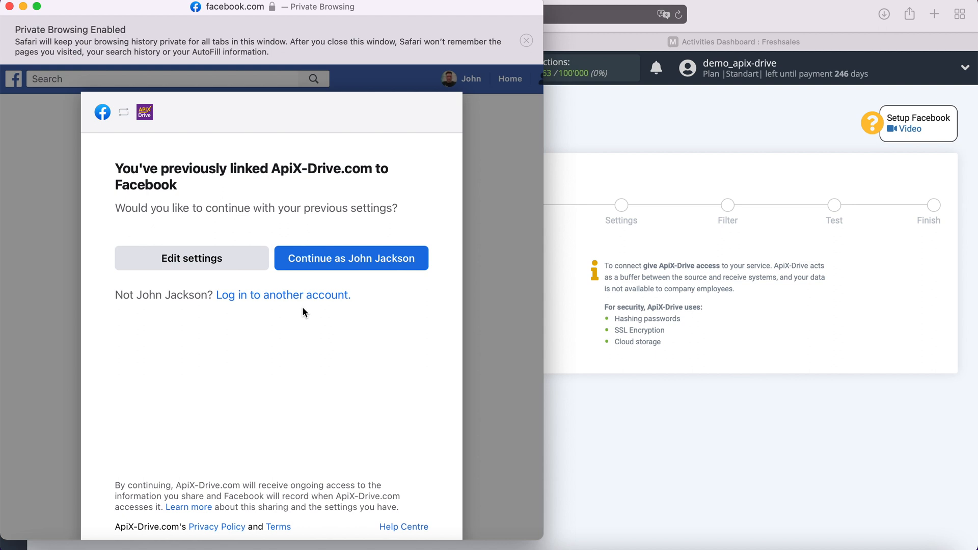
# Edit the Facebook link settings, keeping all Pages and all permissions granted to ApiX-Drive.com, and finish the authorization
pyautogui.click(235, 253)
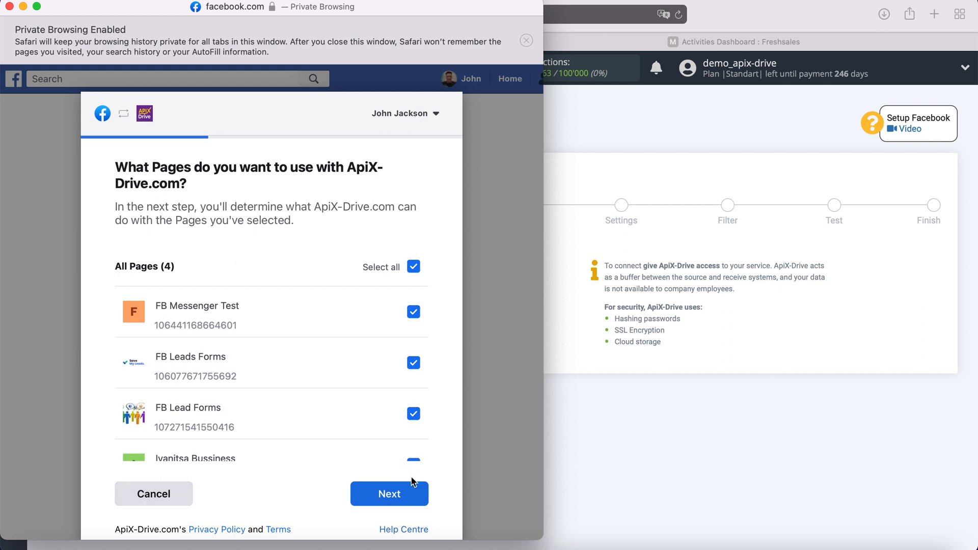
pyautogui.click(412, 494)
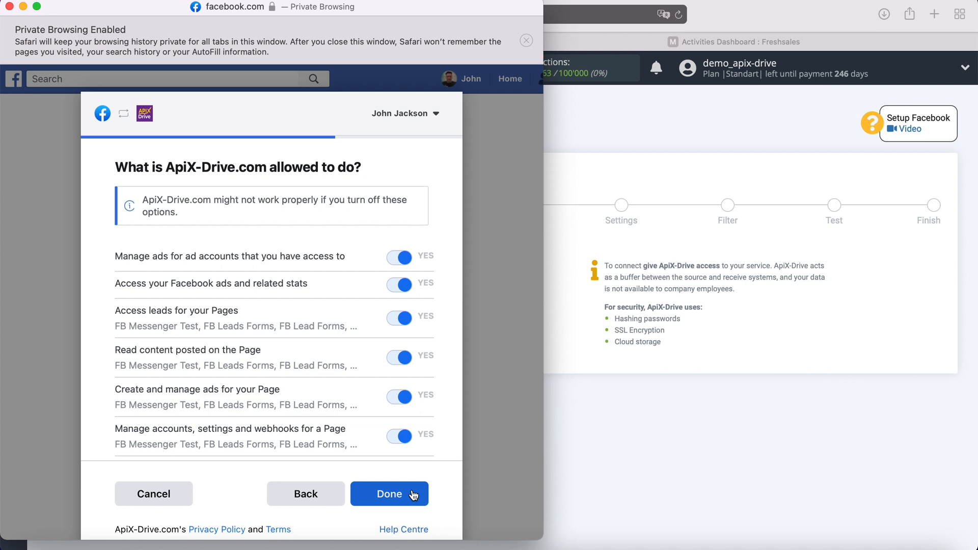
pyautogui.click(412, 494)
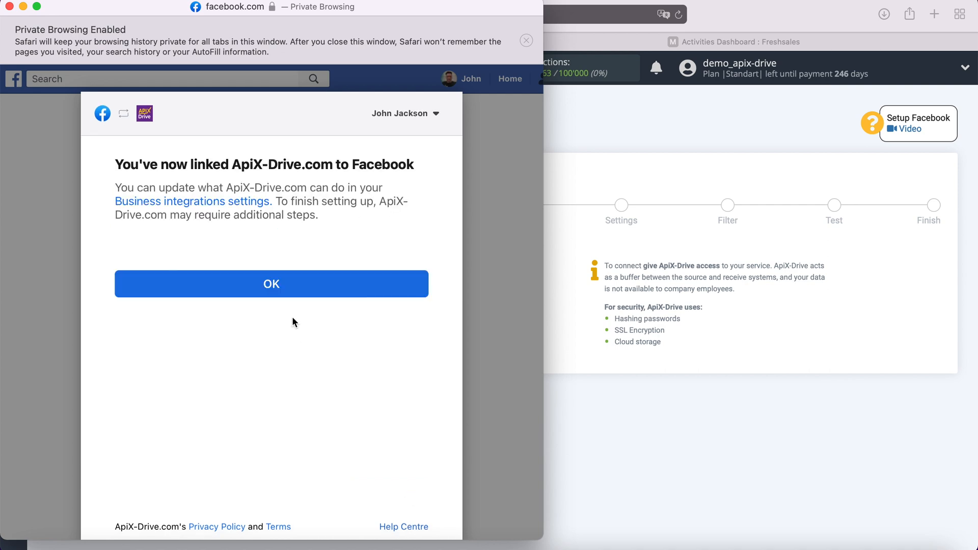
pyautogui.click(272, 285)
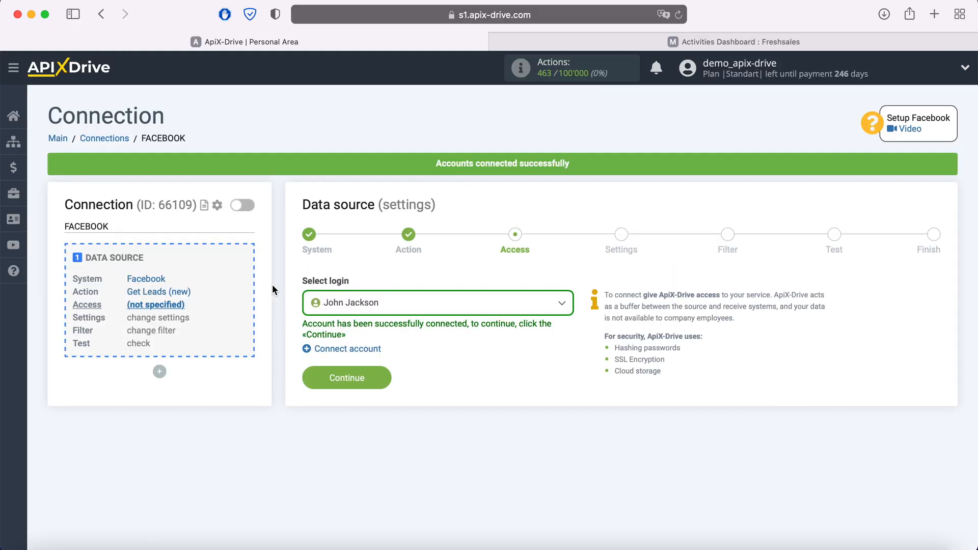
# Select the newly connected Facebook account as the source login and continue to the settings
pyautogui.click(470, 309)
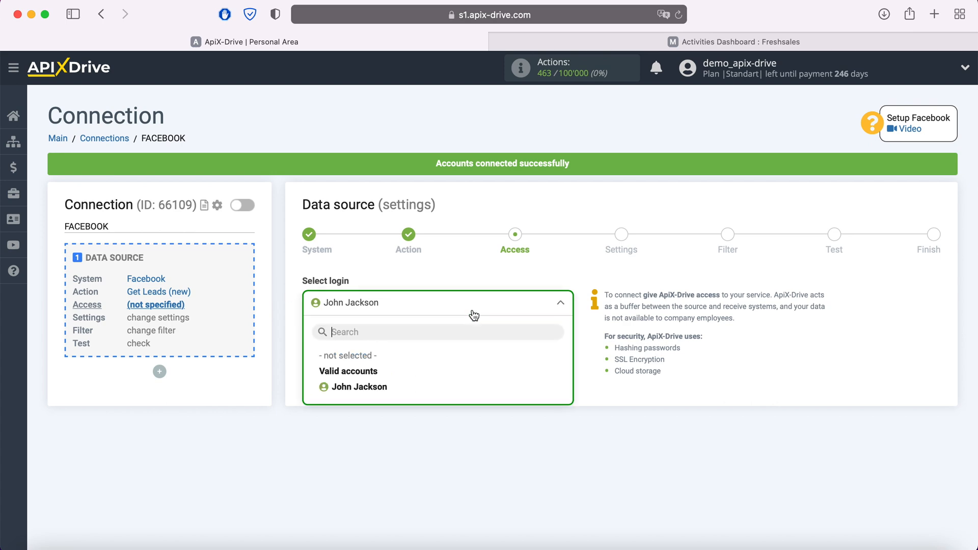
pyautogui.click(383, 385)
pyautogui.click(381, 374)
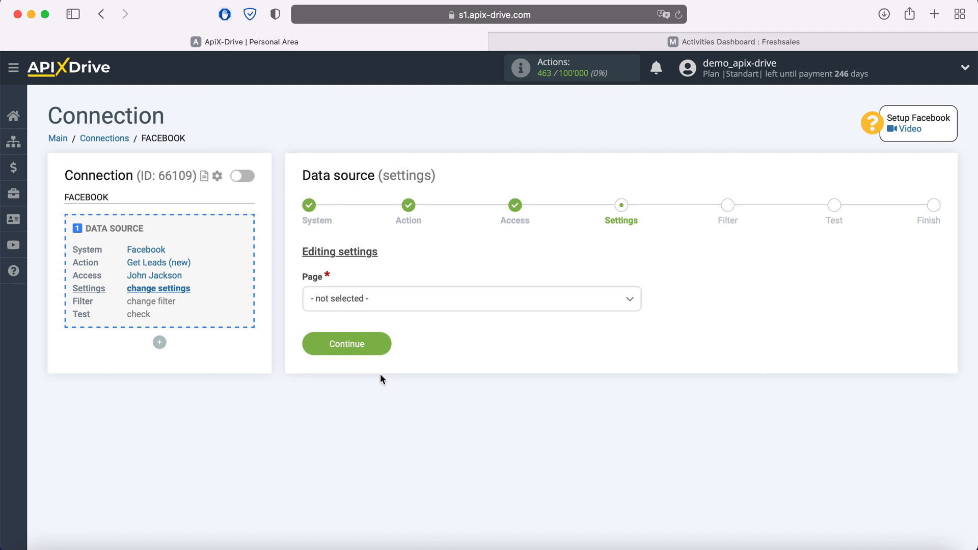
# Set the page to FB Leads Forms, choose to select forms individually, and include only FB Lead Form 20.05.2021
pyautogui.click(393, 306)
pyautogui.click(377, 385)
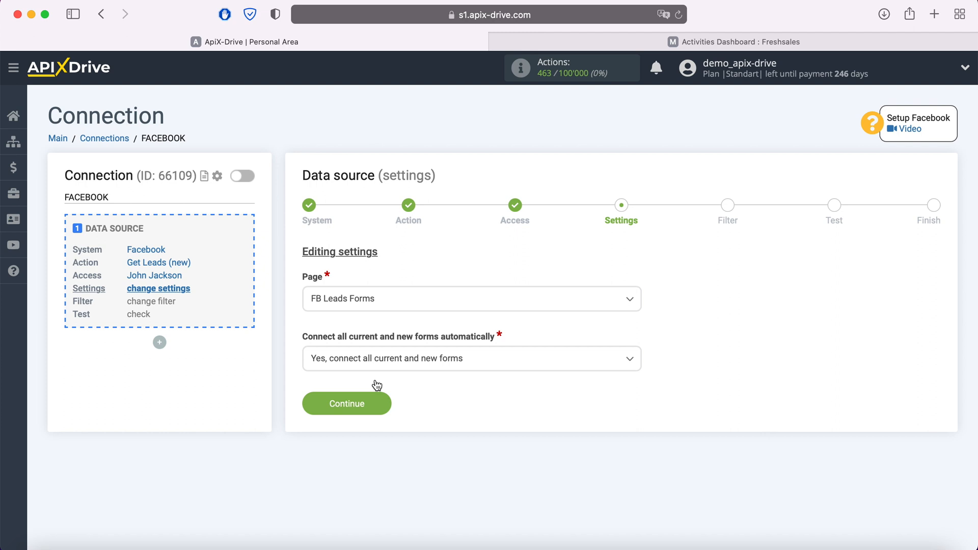
pyautogui.click(485, 366)
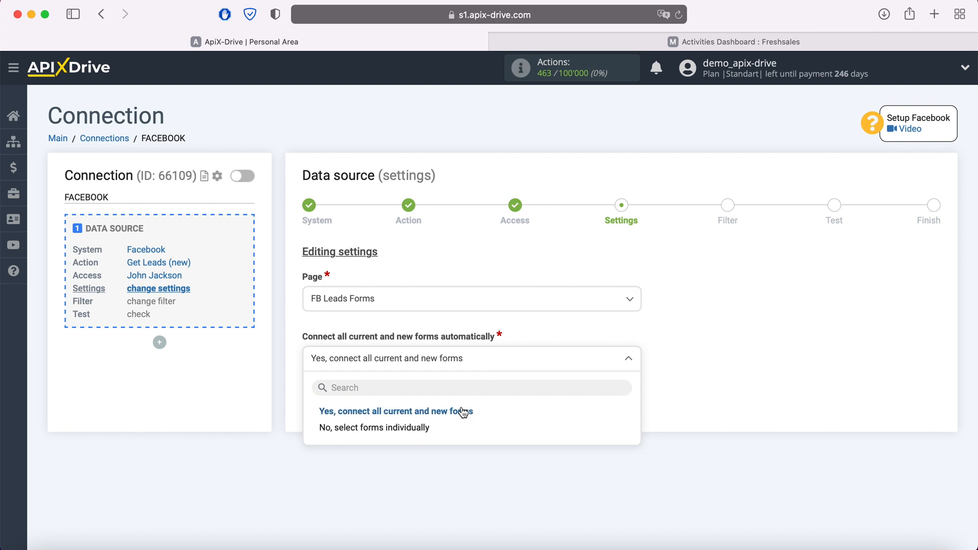
pyautogui.click(449, 436)
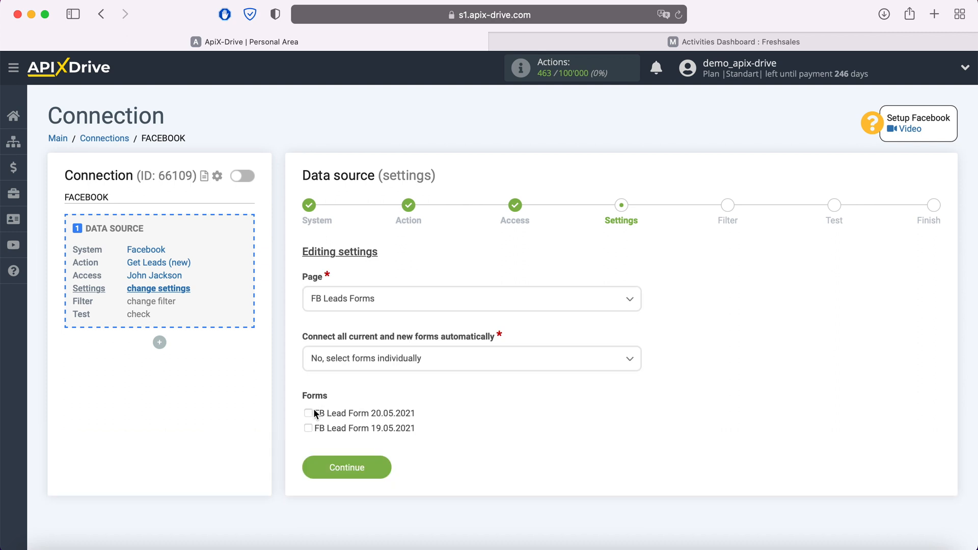
pyautogui.click(310, 414)
pyautogui.click(372, 466)
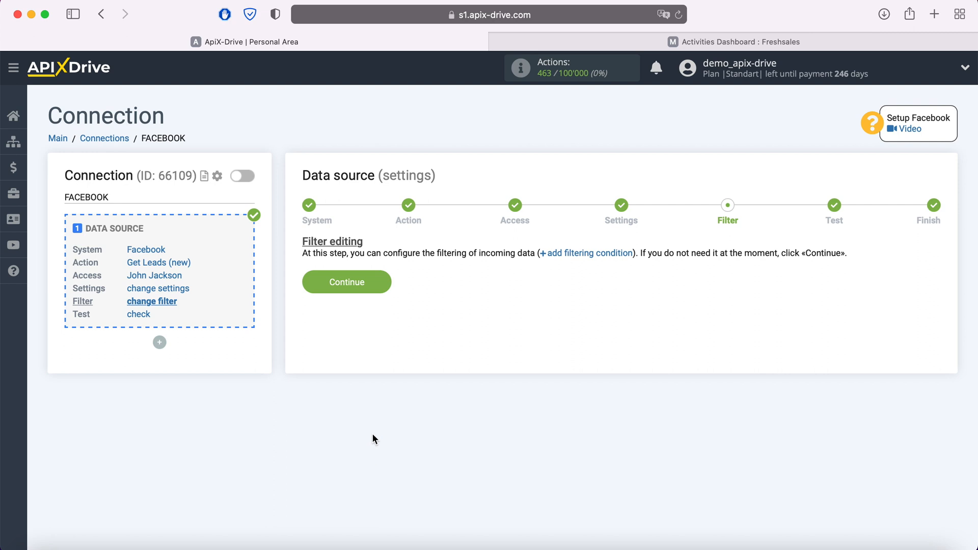
# Continue without a filter, review the Facebook test lead data, and finish the data source setup
pyautogui.click(382, 281)
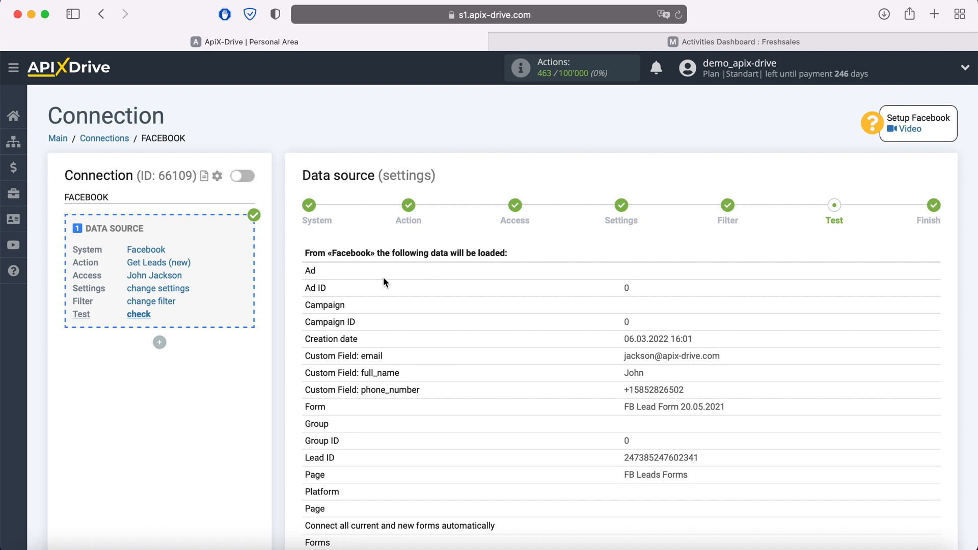
pyautogui.scroll(-2, 383, 278)
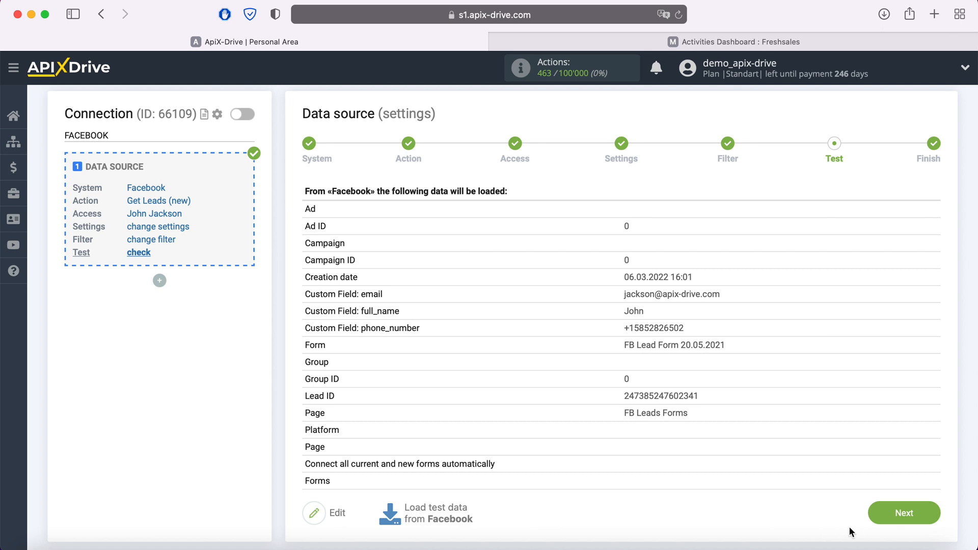
pyautogui.click(924, 513)
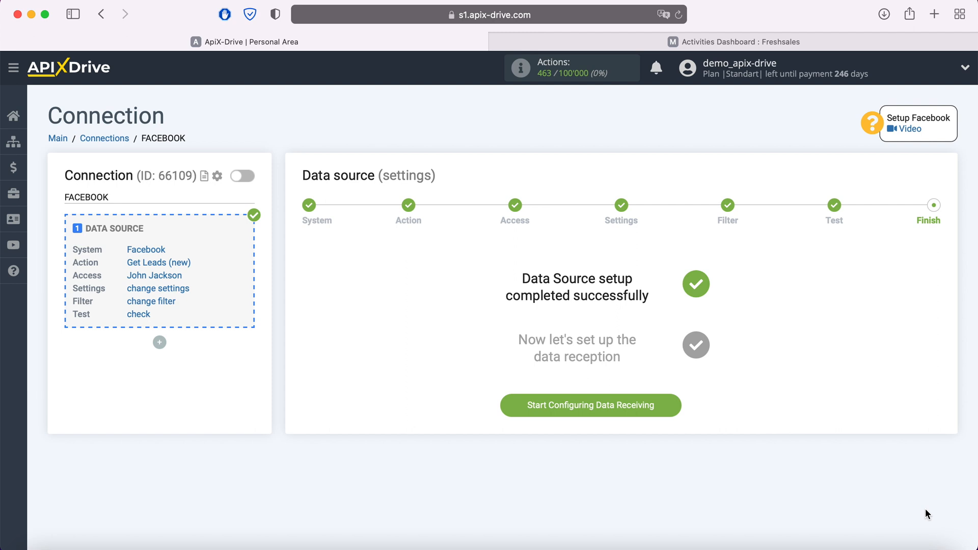
# Start configuring data receiving and choose Freshworks as the data destination system
pyautogui.click(668, 403)
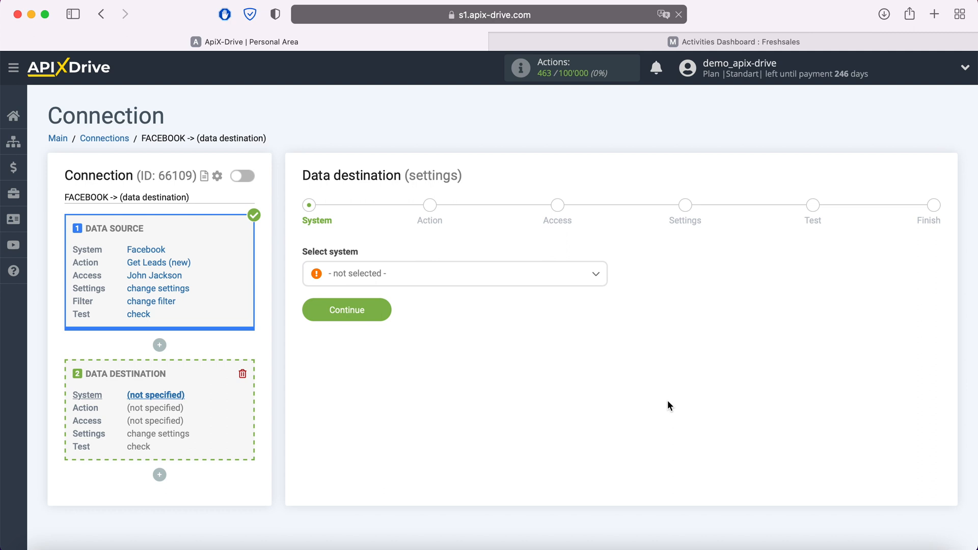
pyautogui.click(483, 281)
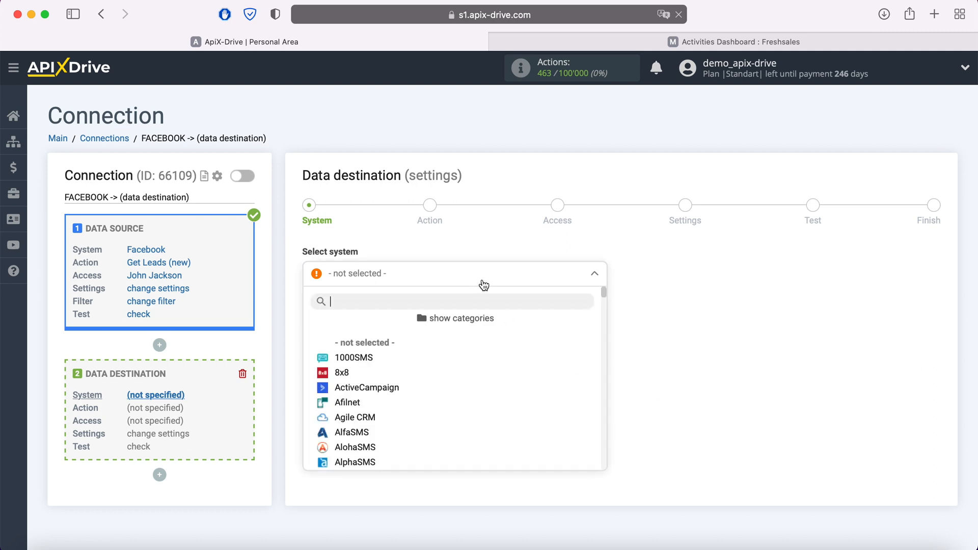
pyautogui.scroll(-8, 489, 352)
pyautogui.scroll(-10, 489, 353)
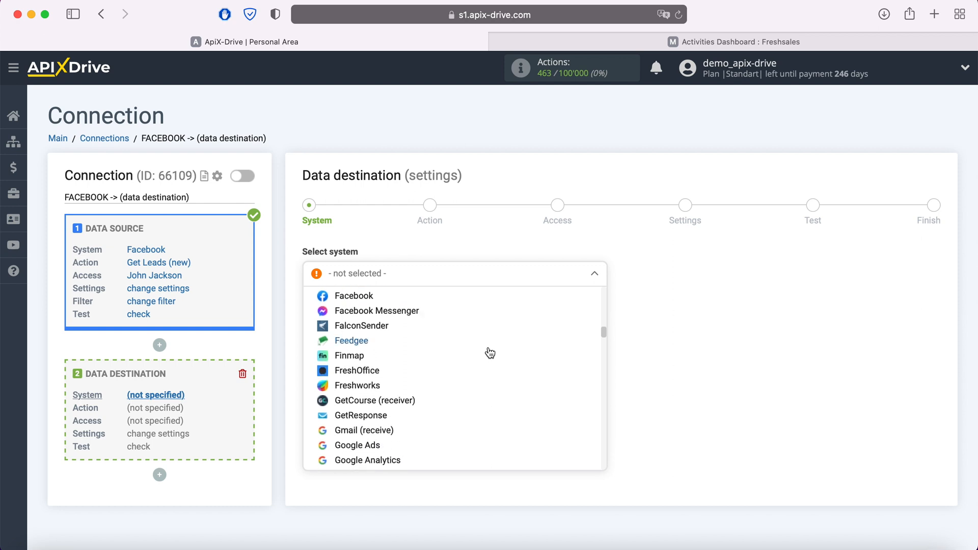
pyautogui.click(370, 385)
pyautogui.click(382, 312)
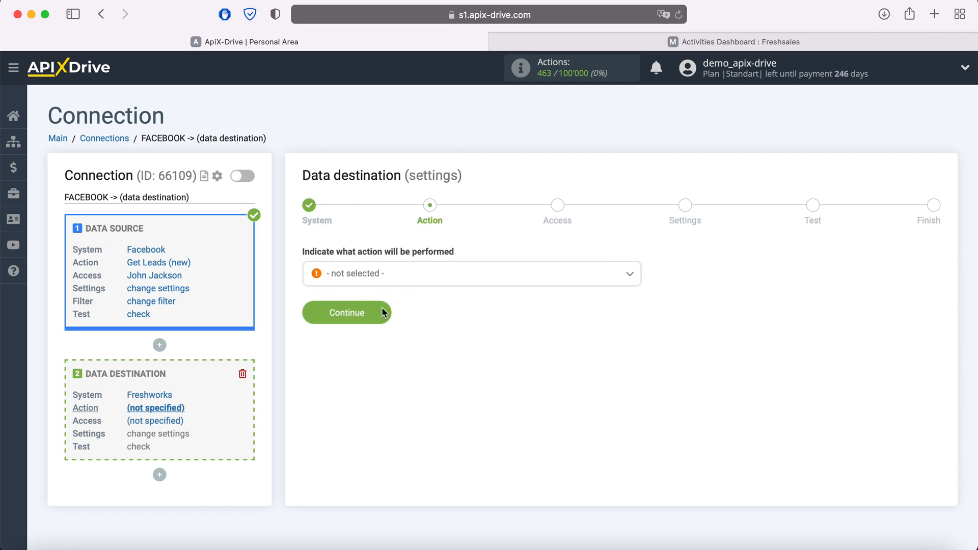
# Set the Freshworks destination action to Create Contacts and continue to the access stage
pyautogui.click(432, 280)
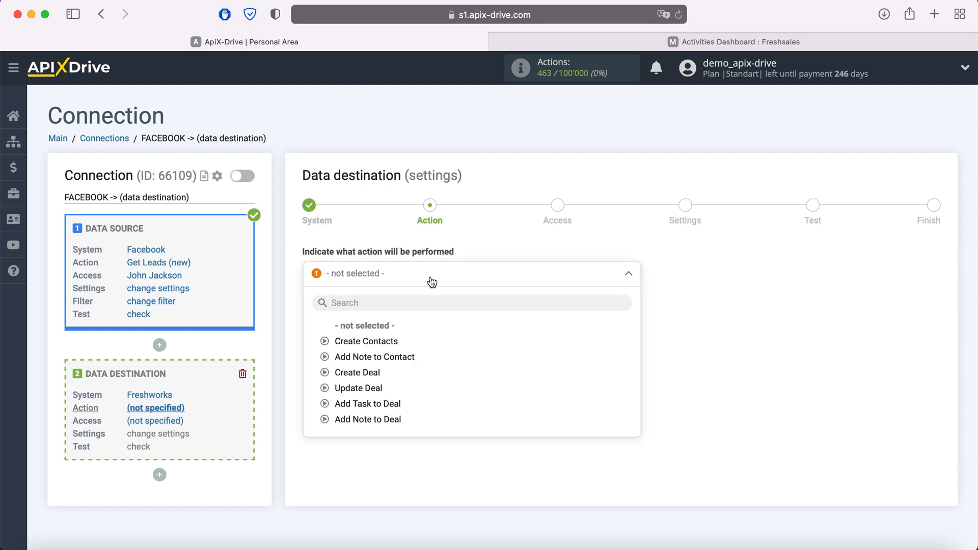
pyautogui.click(397, 341)
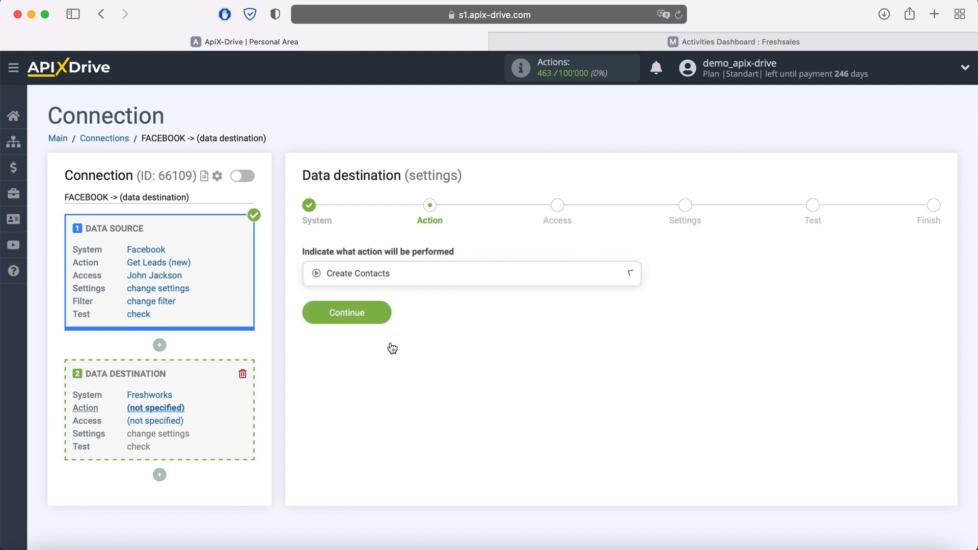
pyautogui.click(389, 319)
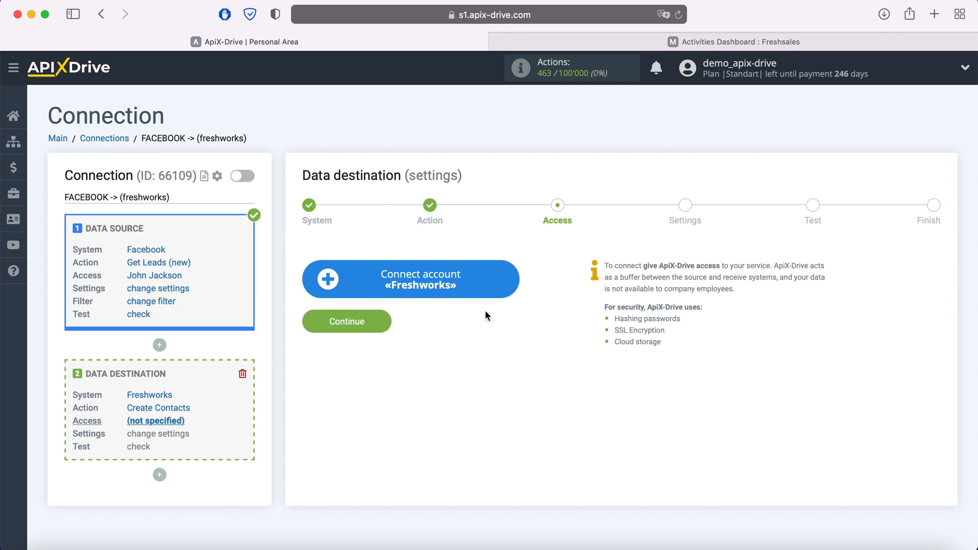
# Start connecting a Freshworks account and copy the myfreshworks.com domain from the Freshsales page address
pyautogui.click(507, 278)
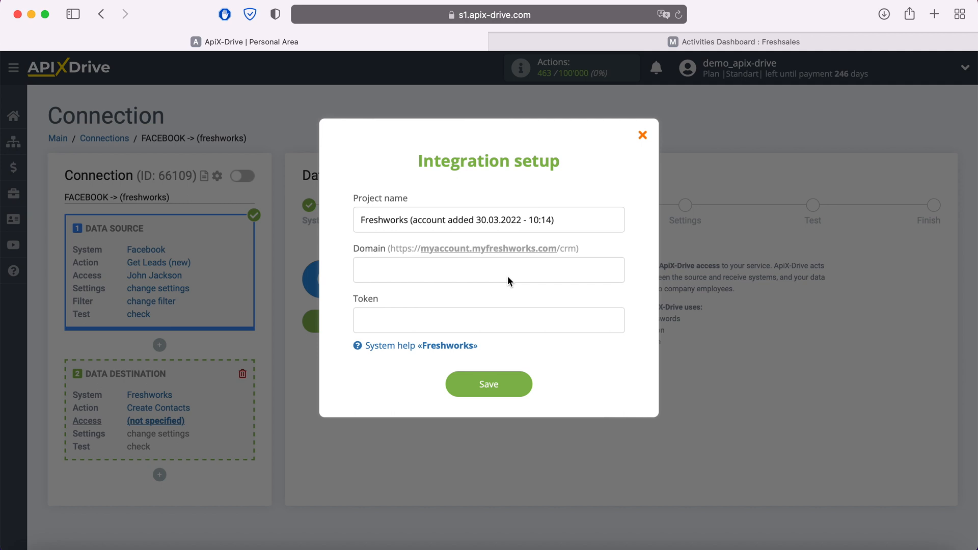
pyautogui.click(673, 42)
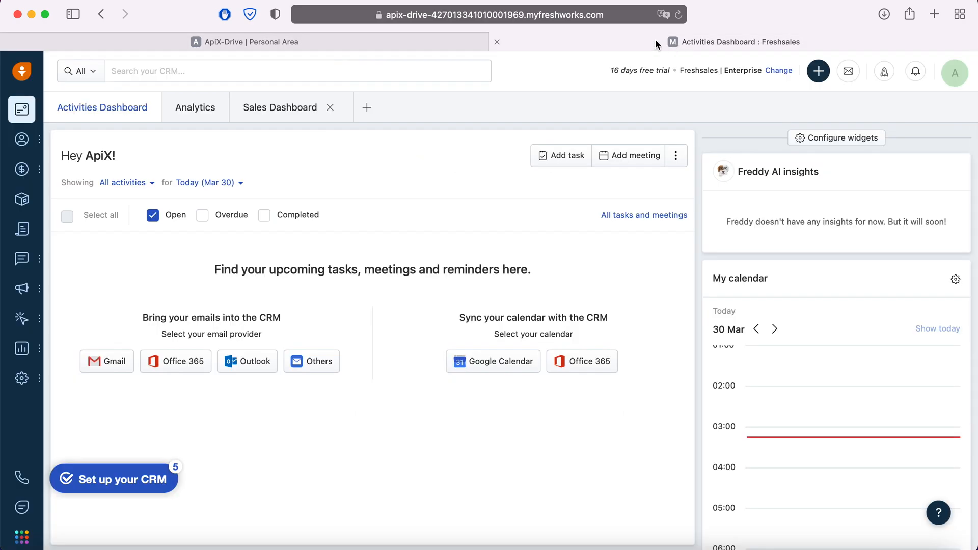
pyautogui.click(631, 20)
pyautogui.click(628, 19)
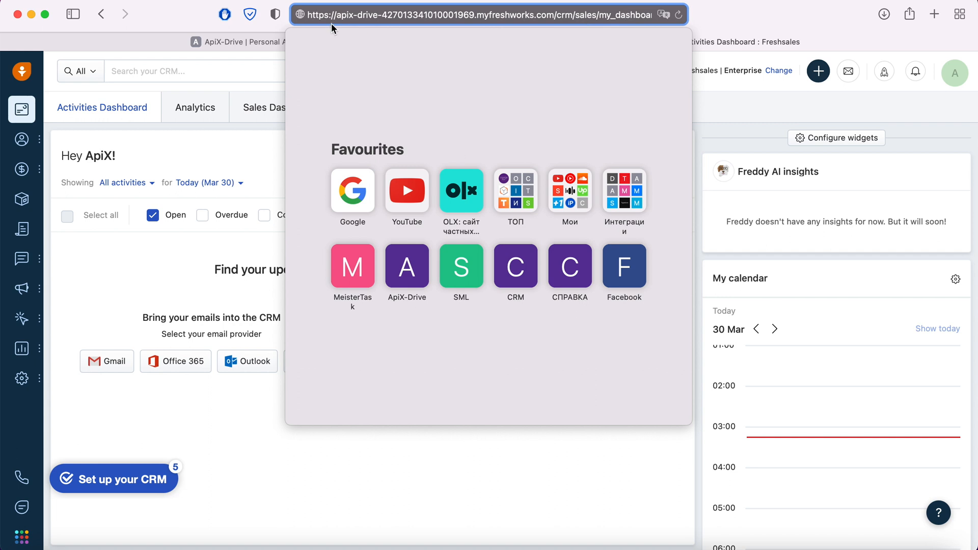
pyautogui.moveTo(335, 16); pyautogui.dragTo(554, 16)
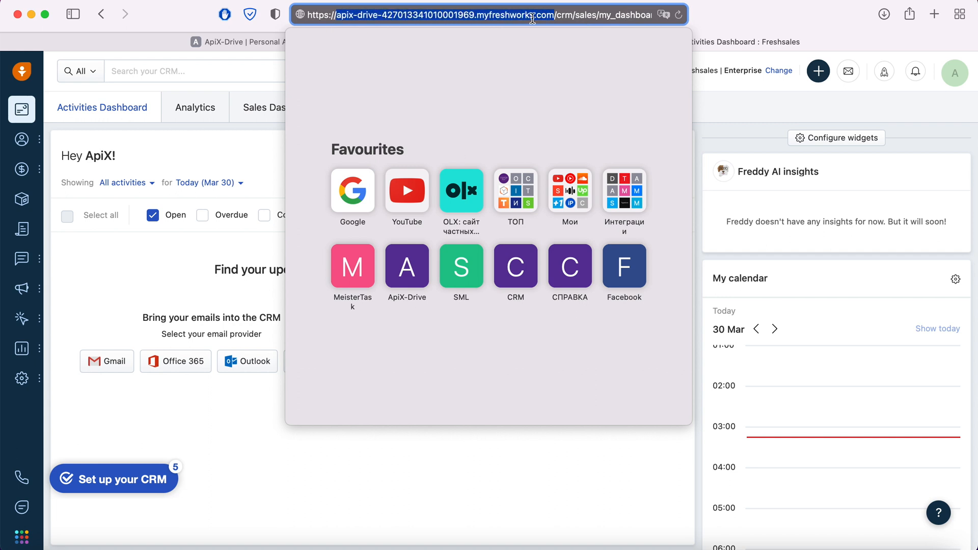
pyautogui.rightClick(490, 16)
pyautogui.click(509, 43)
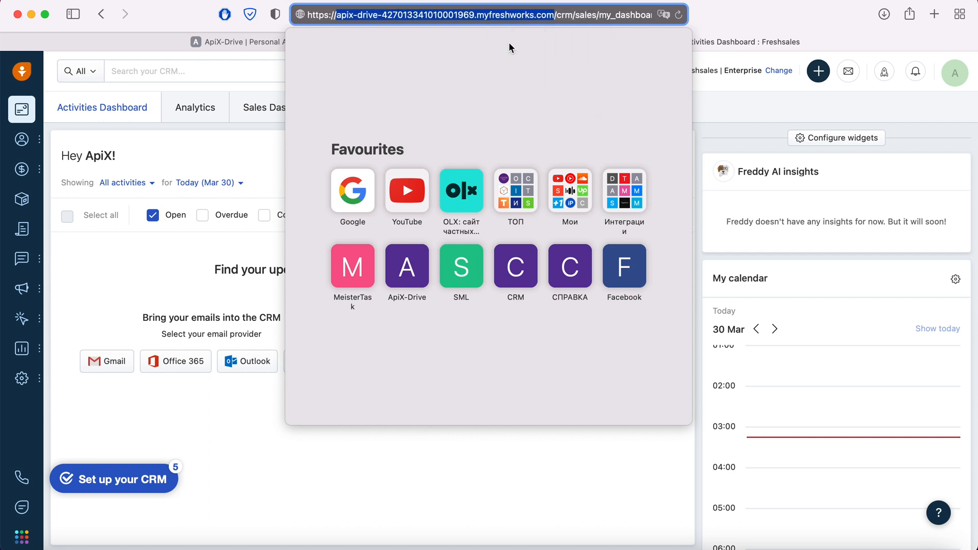
# Return to ApiX-Drive and paste the copied Freshworks domain into the Domain field of the integration setup
pyautogui.click(256, 46)
pyautogui.rightClick(393, 271)
pyautogui.click(418, 304)
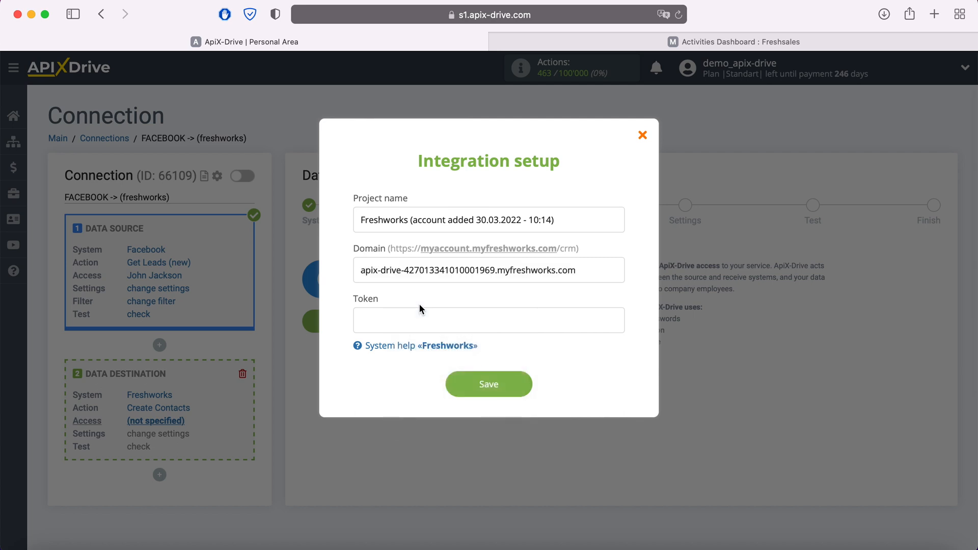
# Switch to Freshsales and open the API settings in the account's personal settings
pyautogui.click(674, 41)
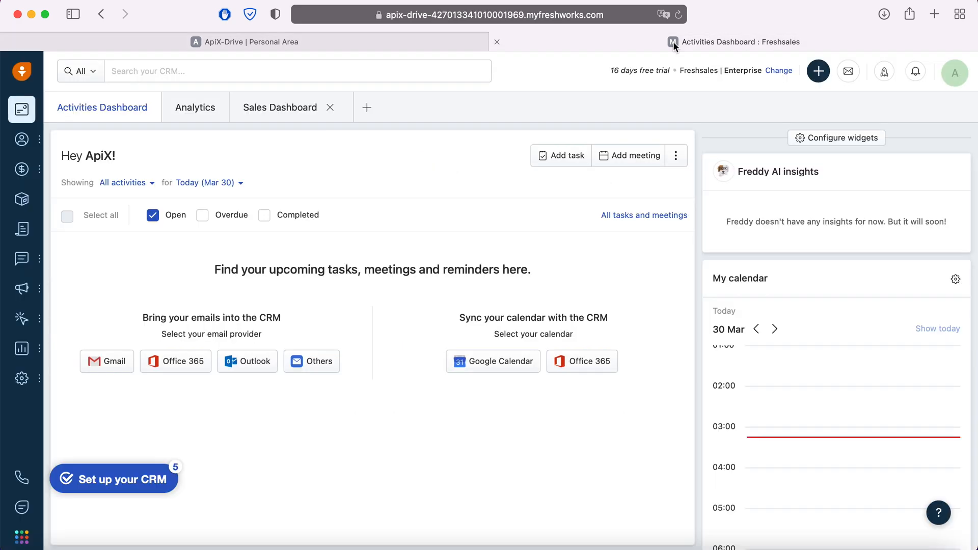
pyautogui.click(955, 73)
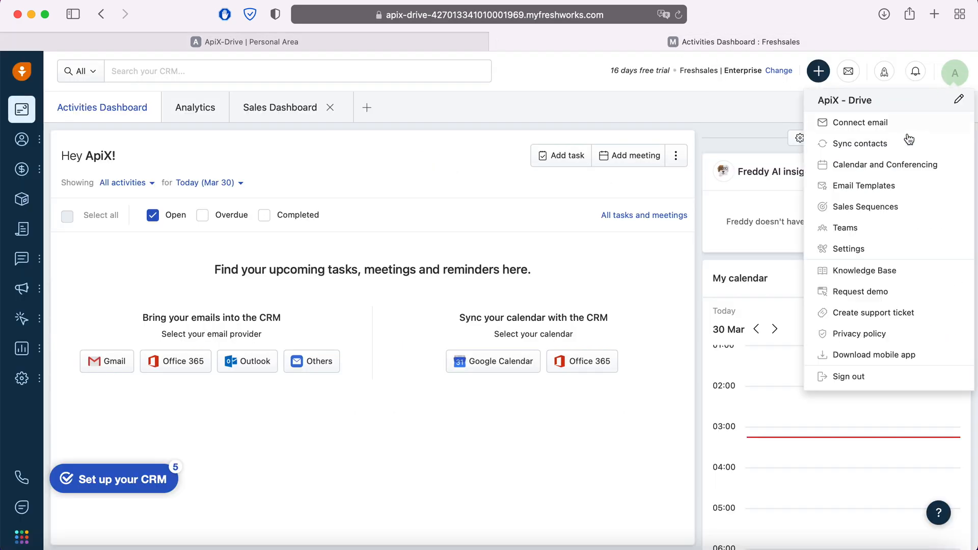
pyautogui.click(855, 248)
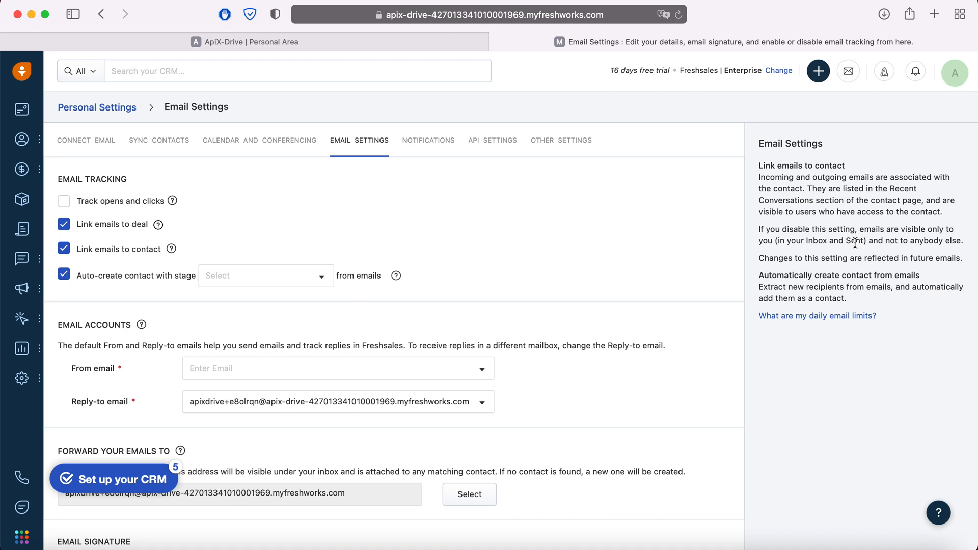
pyautogui.click(486, 143)
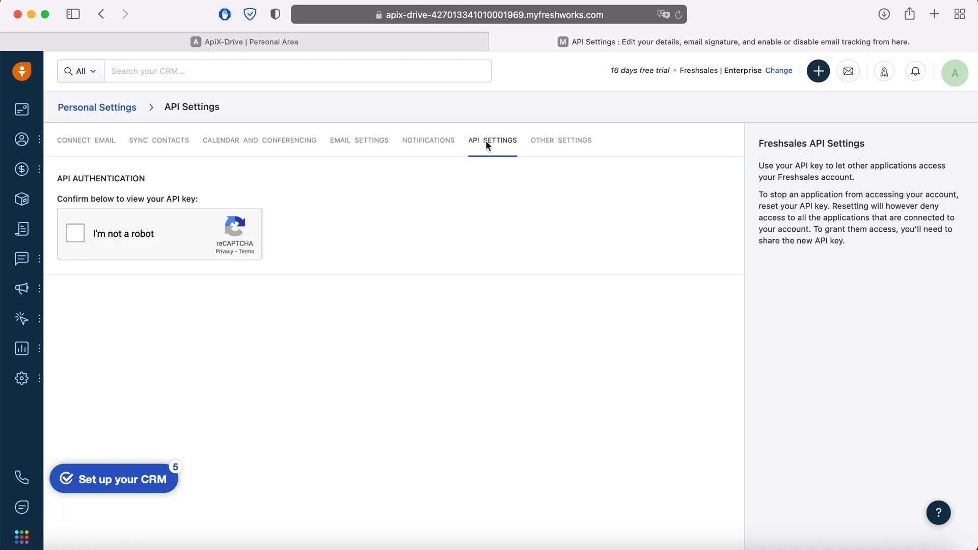
# Pass the robot check to reveal the Freshsales API key and copy the key
pyautogui.click(75, 234)
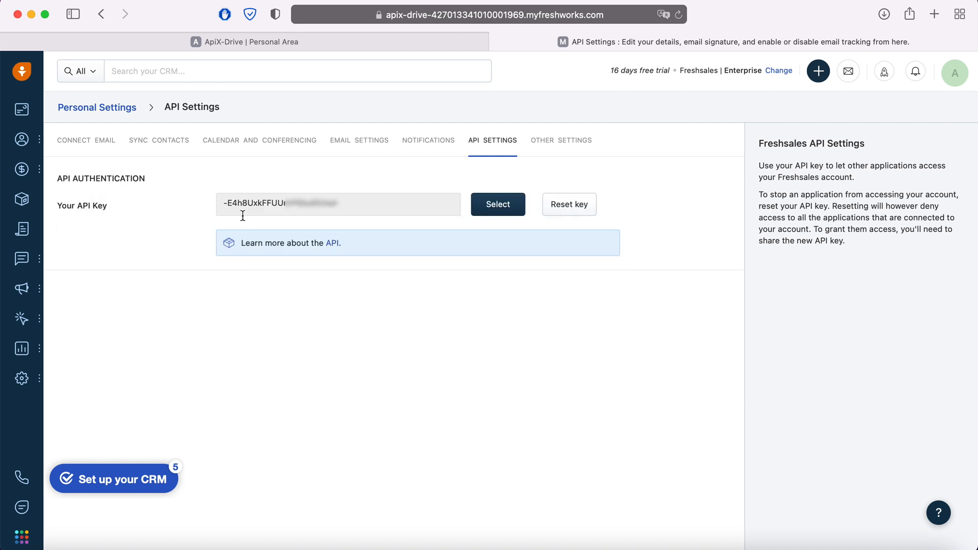
pyautogui.moveTo(224, 204); pyautogui.dragTo(352, 204)
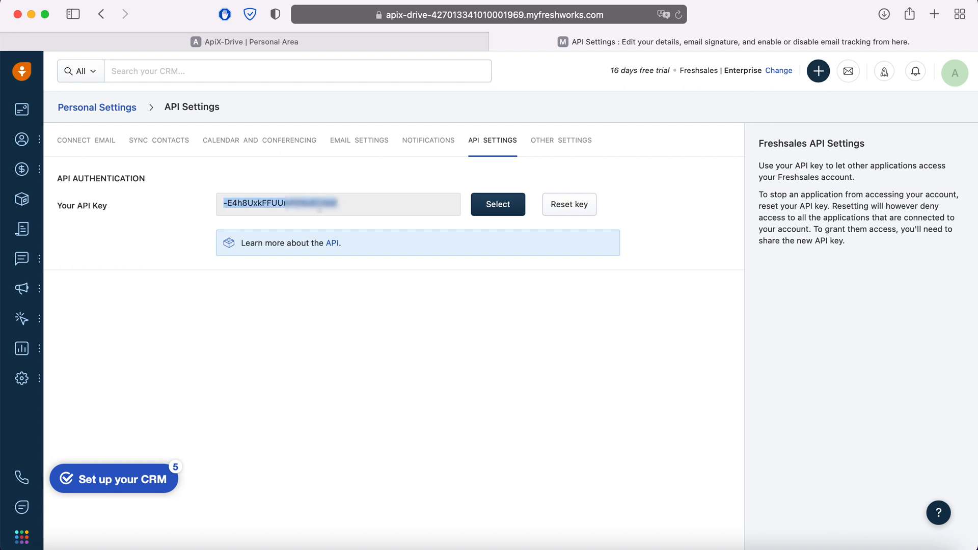
pyautogui.rightClick(322, 204)
pyautogui.click(351, 267)
# Return to ApiX-Drive, paste the API key into the Token field and save the Freshworks integration
pyautogui.click(308, 43)
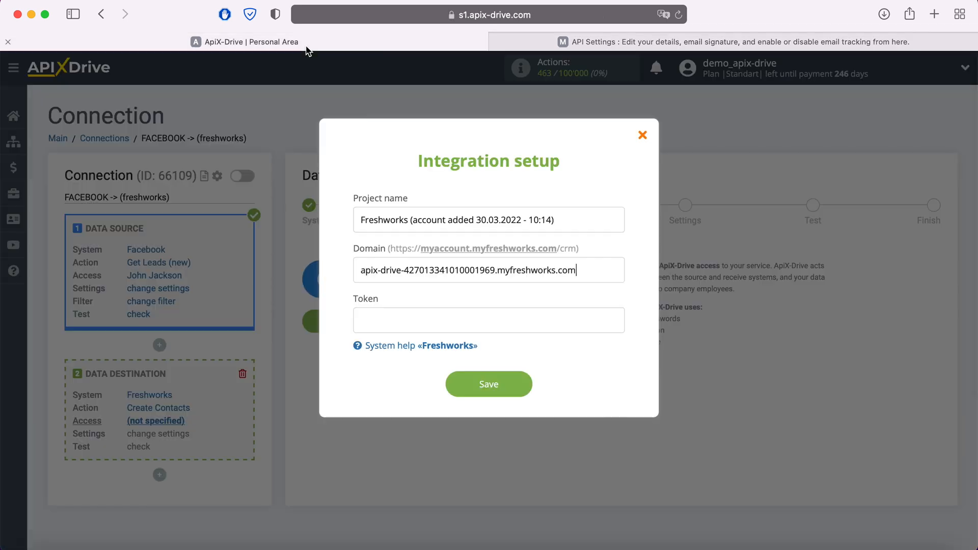
pyautogui.rightClick(383, 318)
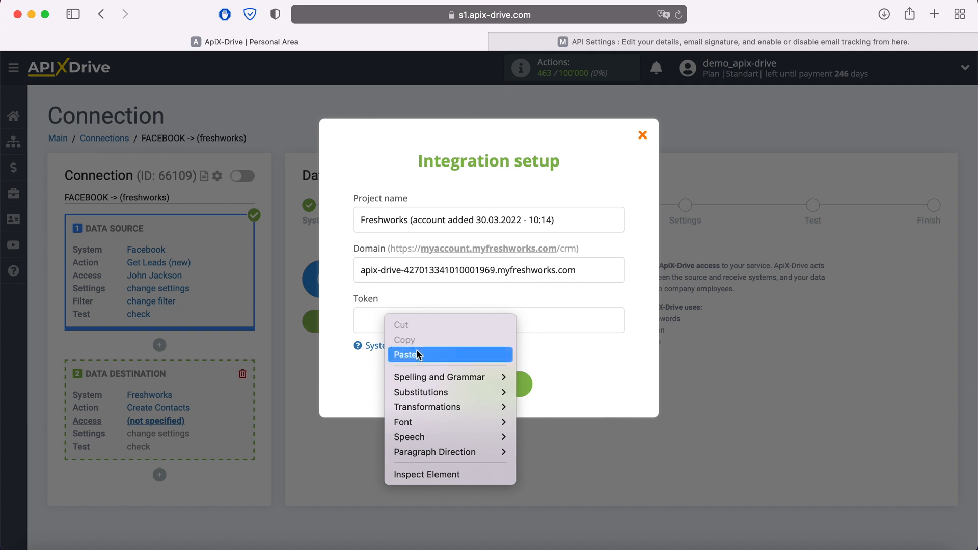
pyautogui.click(416, 354)
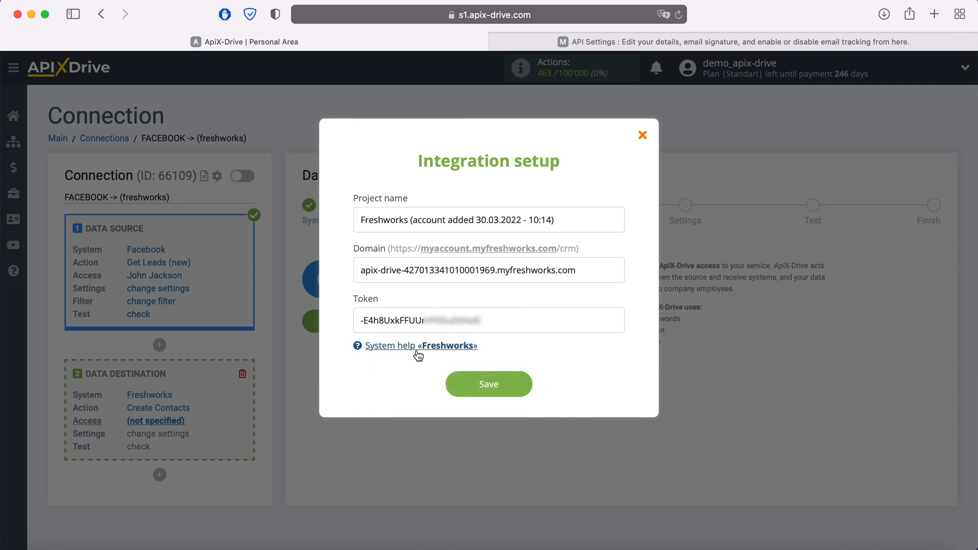
pyautogui.click(523, 386)
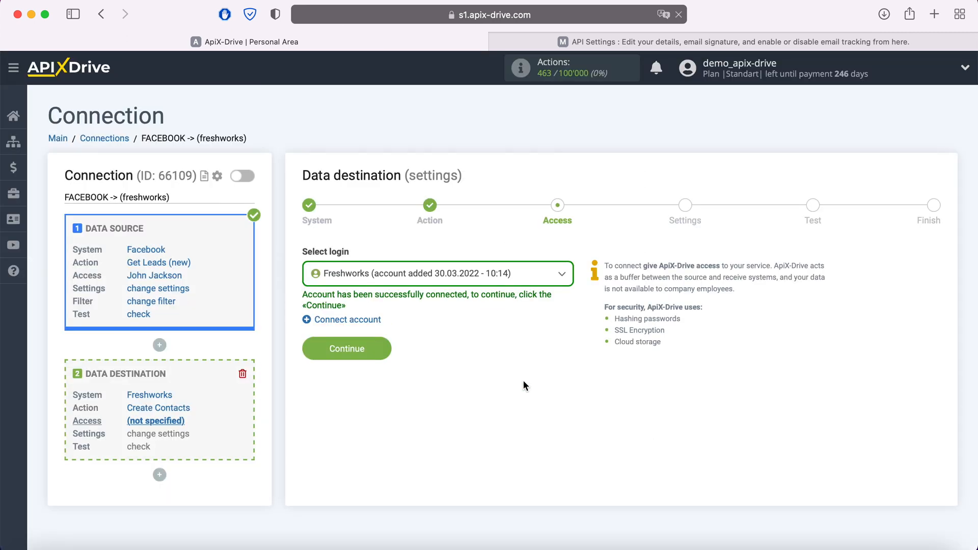
# Select the connected Freshworks account as the login and continue to the destination settings
pyautogui.click(534, 277)
pyautogui.click(481, 358)
pyautogui.click(376, 346)
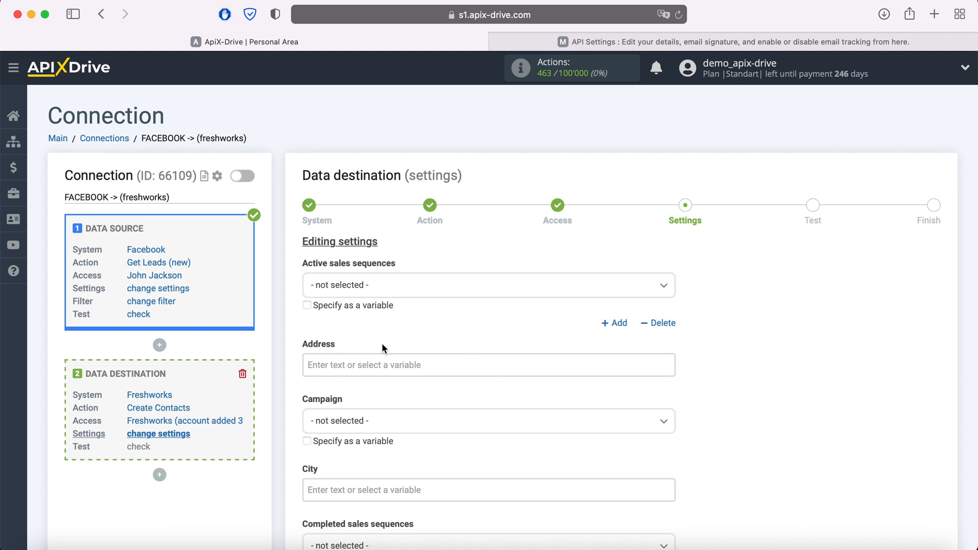
# Map the Emails field to the Facebook variable "Custom Field: email"
pyautogui.scroll(-10, 382, 348)
pyautogui.scroll(-2, 382, 357)
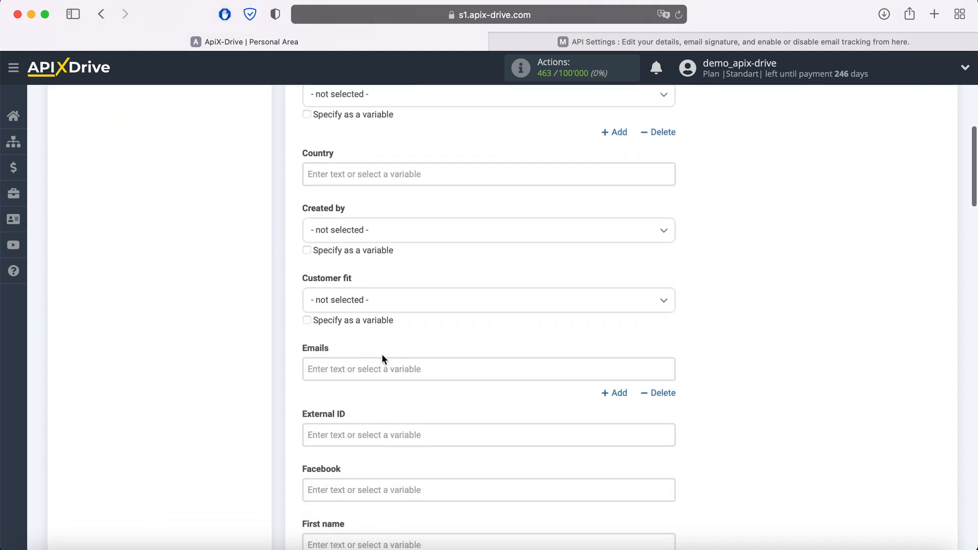
pyautogui.click(383, 369)
pyautogui.scroll(-2, 534, 311)
pyautogui.scroll(-2, 533, 311)
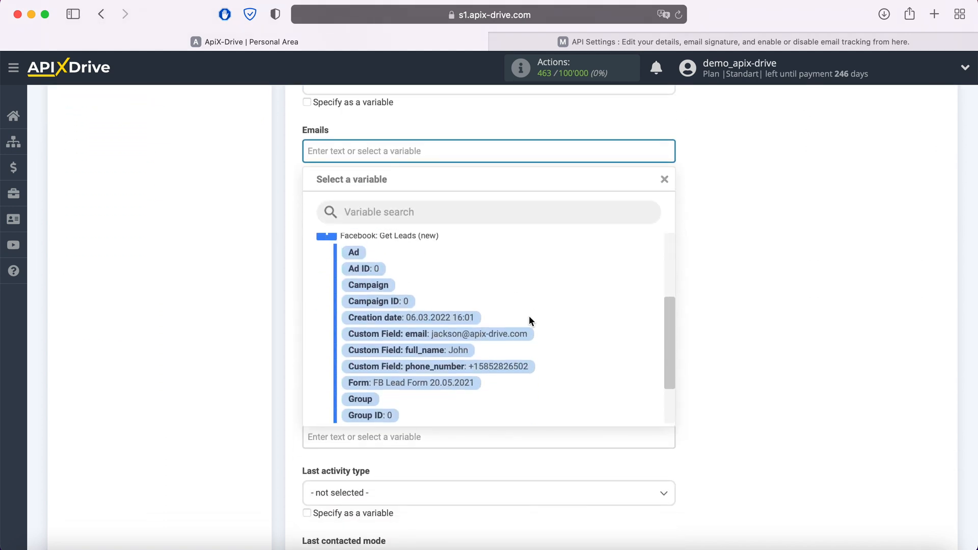
pyautogui.click(520, 332)
# Map the First name field to the Facebook variable "Custom Field: full_name"
pyautogui.click(487, 328)
pyautogui.scroll(-2, 471, 328)
pyautogui.scroll(-2, 471, 328)
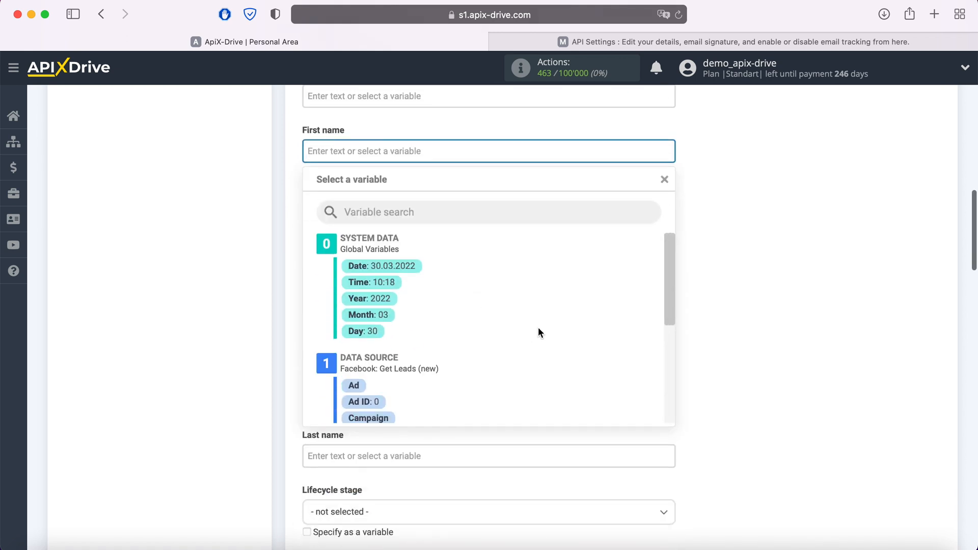
pyautogui.scroll(-3, 538, 327)
pyautogui.click(469, 355)
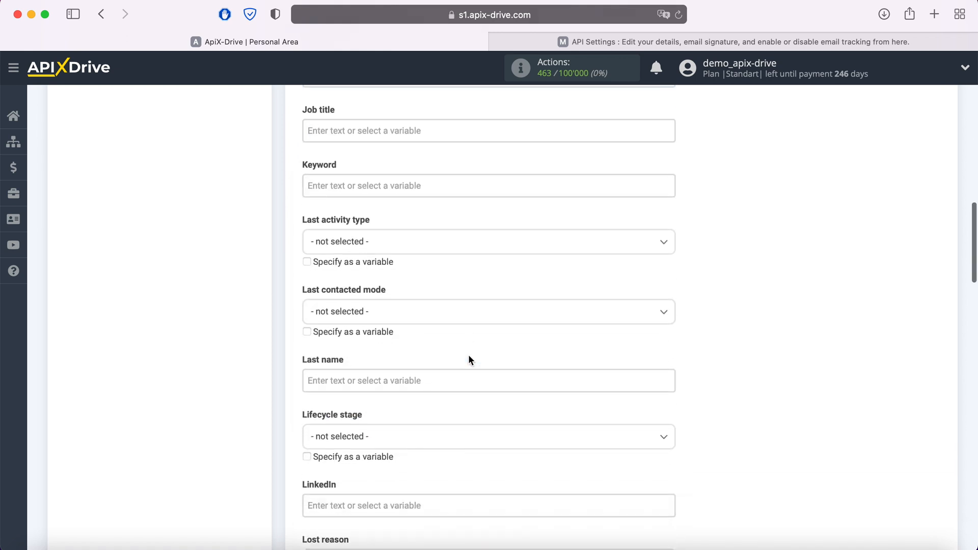
# Map the Last name field to the Facebook variable "Custom Field: full_name" and set the Lifecycle stage to Lead
pyautogui.click(404, 372)
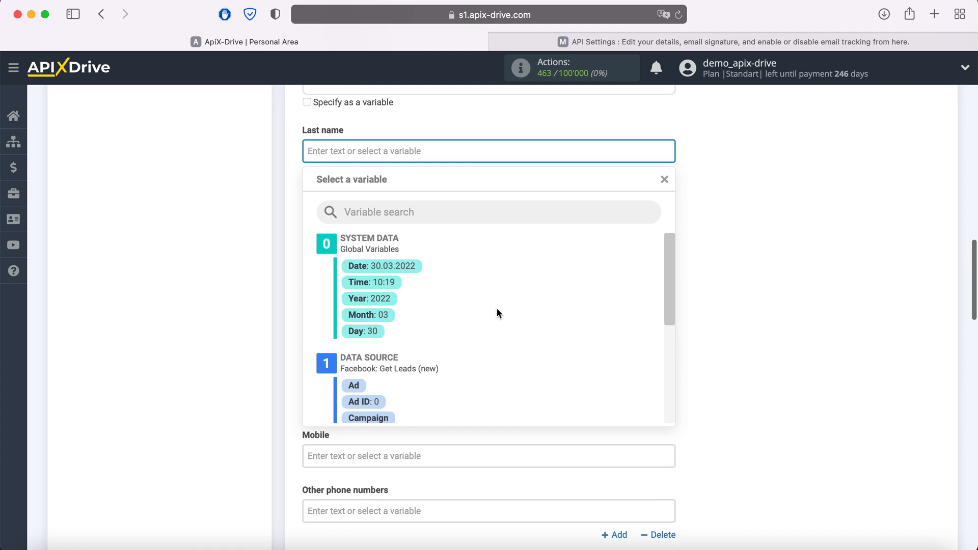
pyautogui.scroll(-3, 496, 307)
pyautogui.click(463, 377)
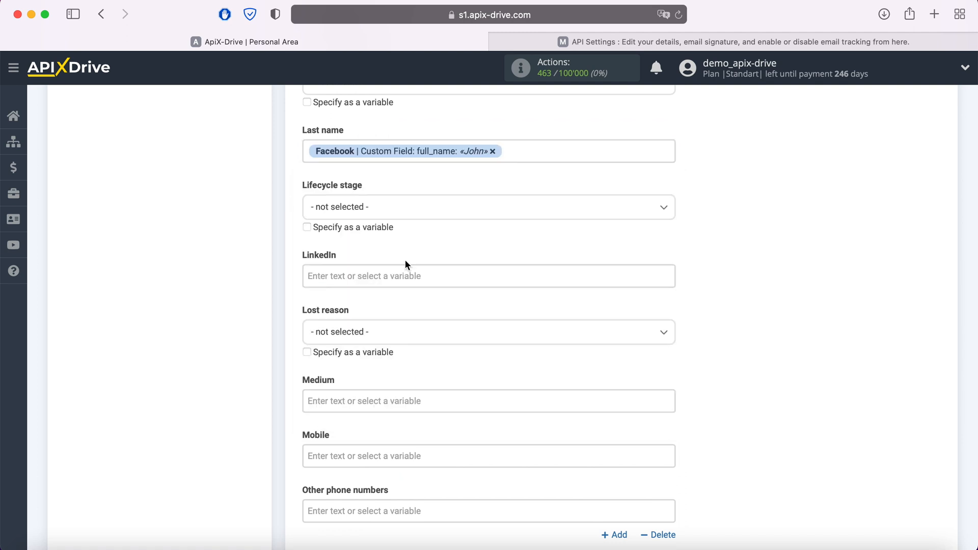
pyautogui.click(399, 207)
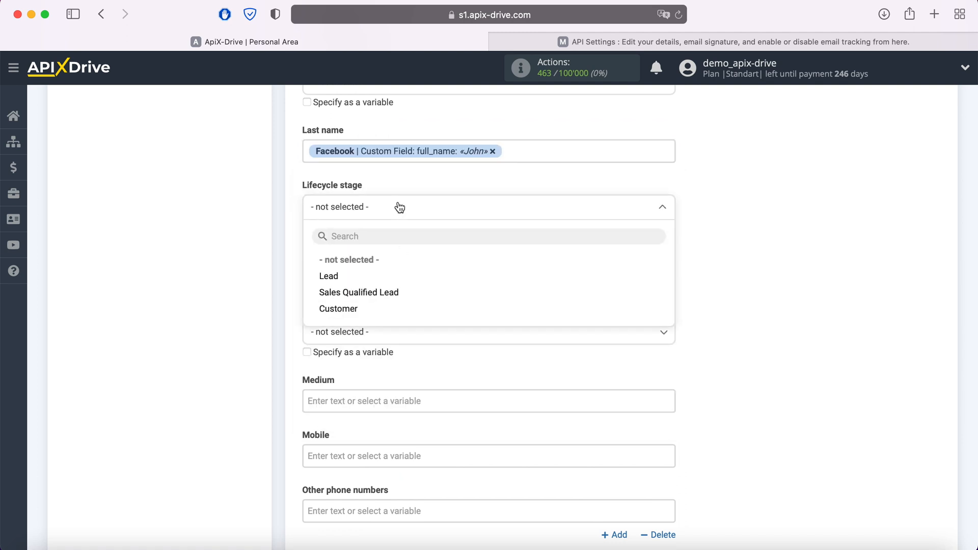
pyautogui.click(330, 276)
# Map the Mobile field to the Facebook variable "Custom Field: phone_number"
pyautogui.scroll(-5, 430, 280)
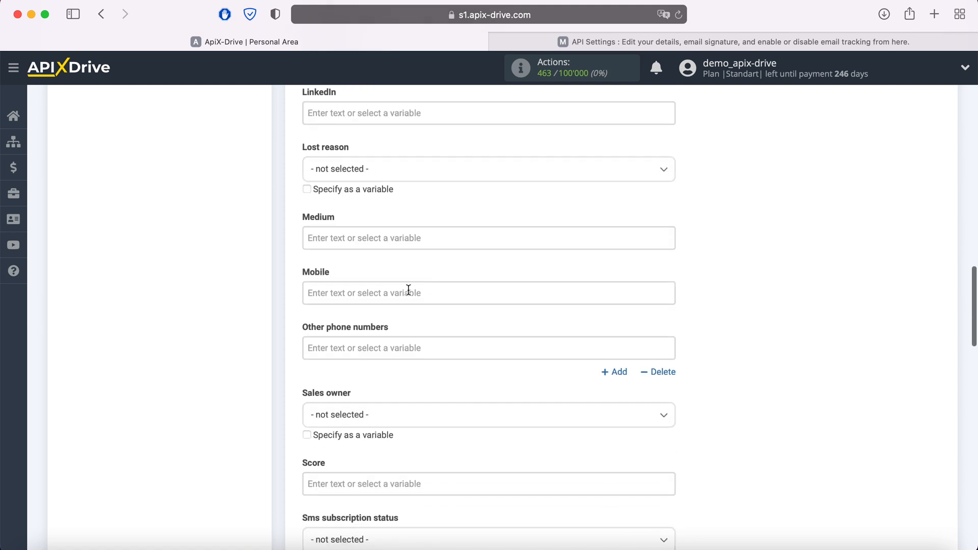
pyautogui.click(408, 289)
pyautogui.scroll(-3, 506, 289)
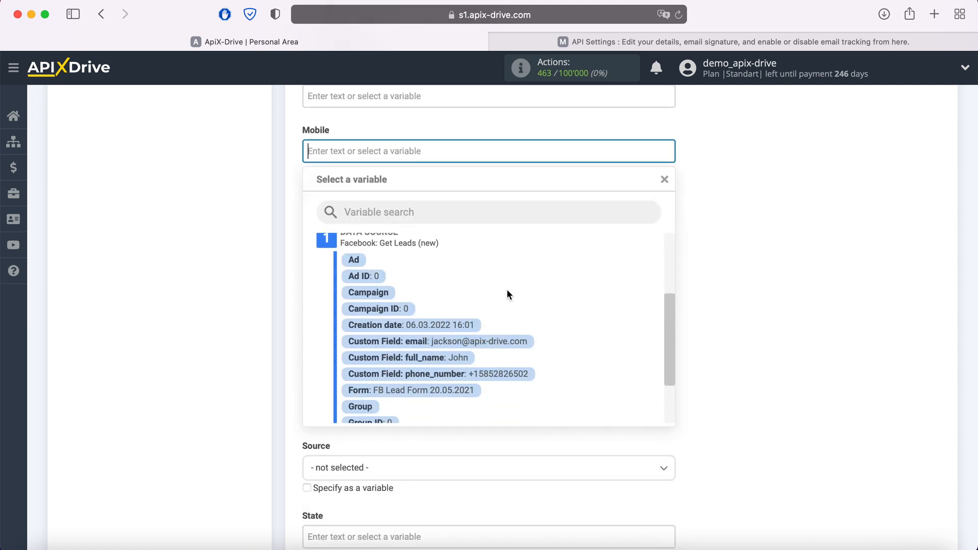
pyautogui.click(508, 376)
# Set the contact's Status field to New
pyautogui.scroll(-5, 484, 321)
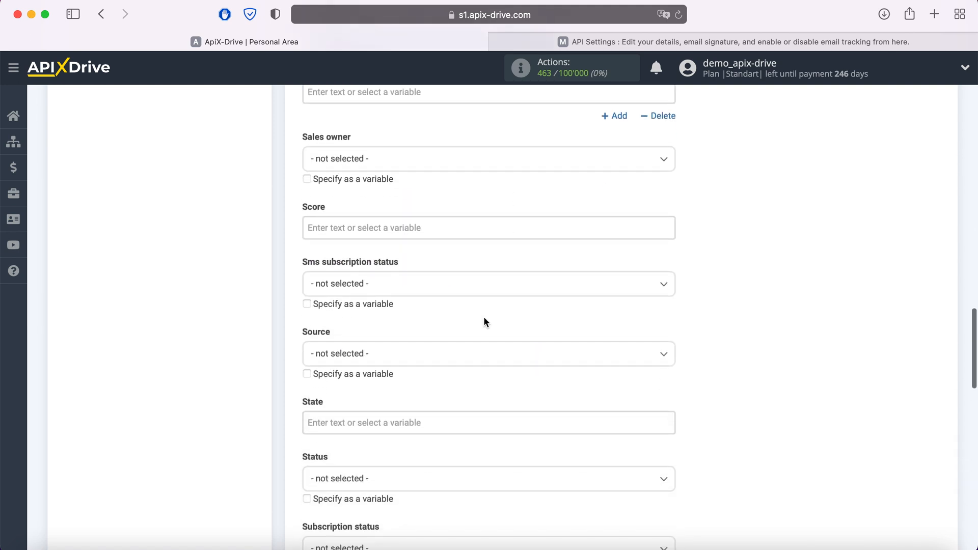
pyautogui.scroll(-2, 484, 320)
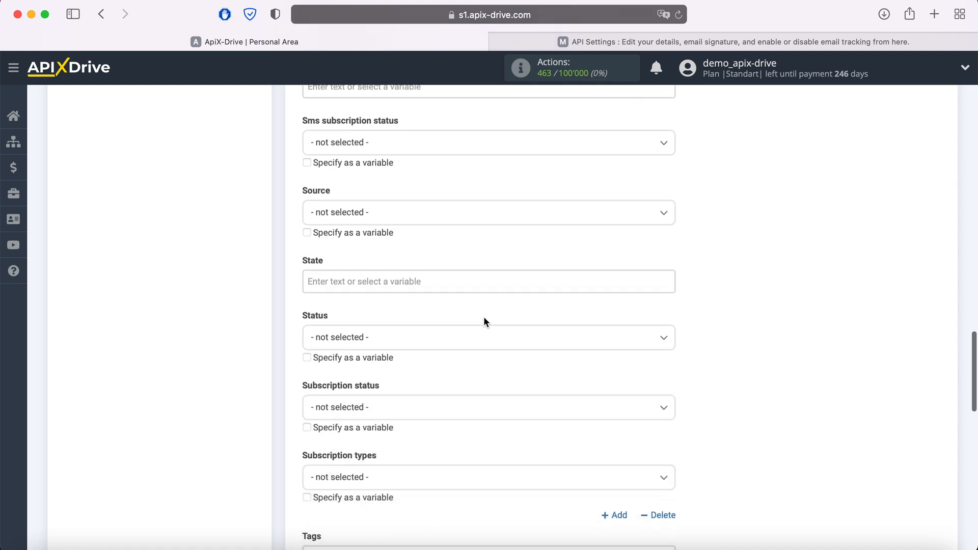
pyautogui.click(425, 277)
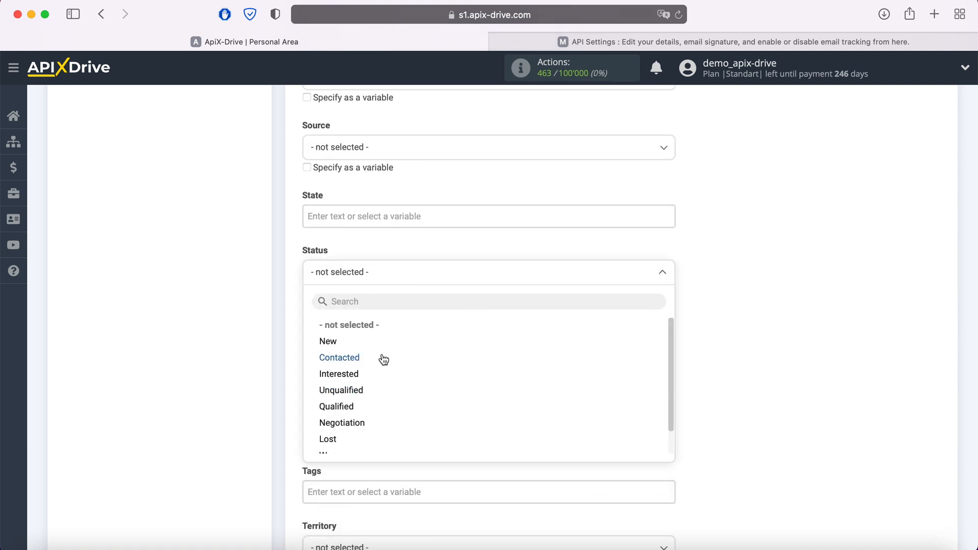
pyautogui.click(328, 340)
# Map the Work email field to the Facebook variable "Custom Field: email"
pyautogui.scroll(-3, 474, 313)
pyautogui.scroll(-6, 475, 314)
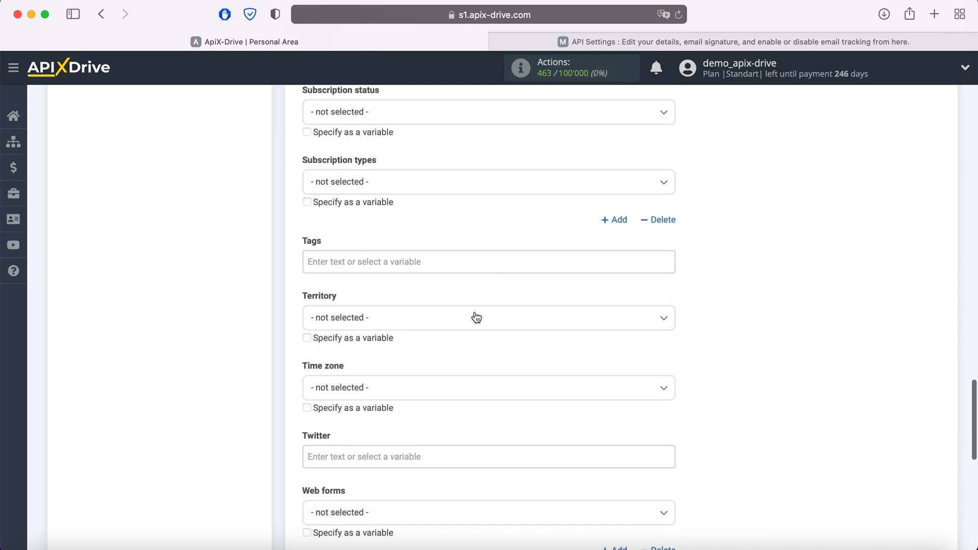
pyautogui.scroll(-4, 476, 317)
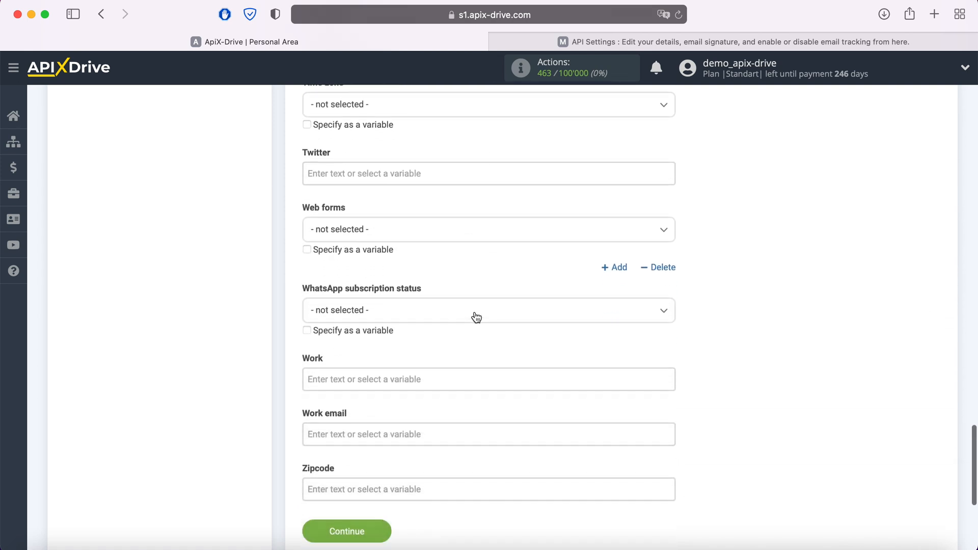
pyautogui.click(416, 351)
pyautogui.scroll(-4, 502, 313)
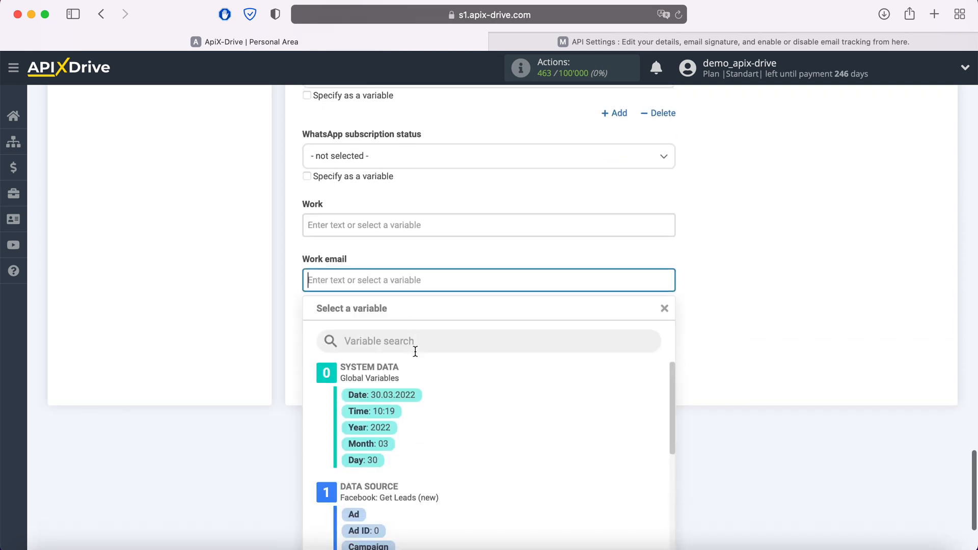
pyautogui.scroll(-4, 502, 313)
pyautogui.click(489, 356)
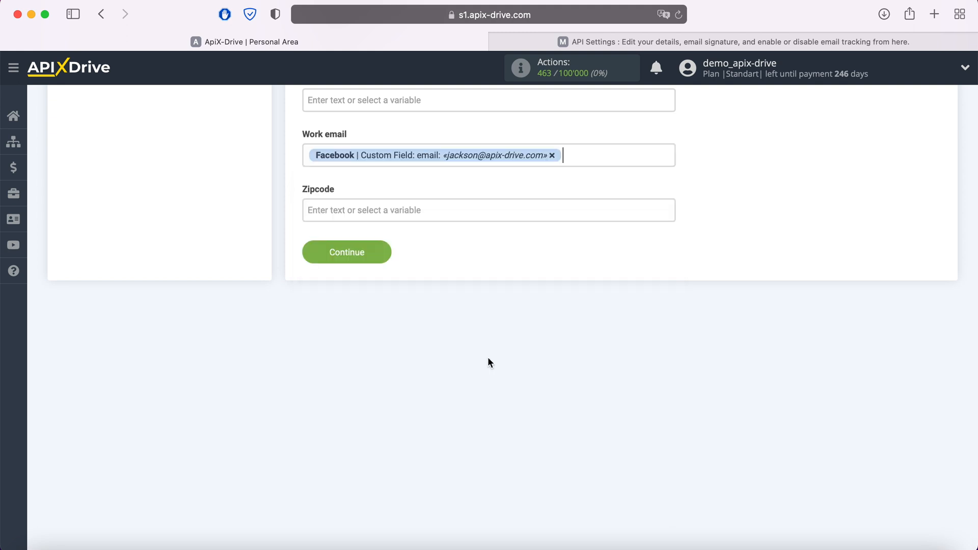
# Continue to the test stage of the data destination and send test data to Freshworks
pyautogui.click(382, 251)
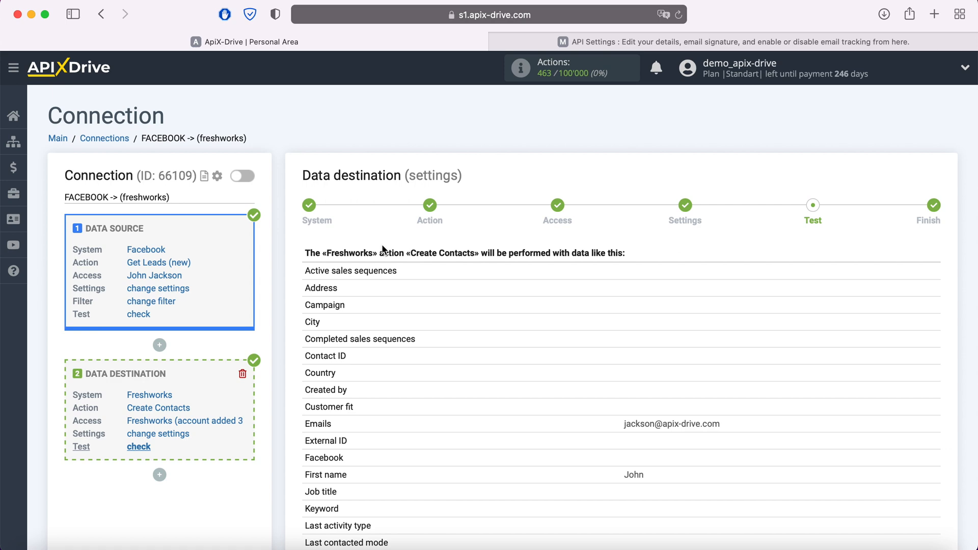
pyautogui.scroll(-10, 441, 283)
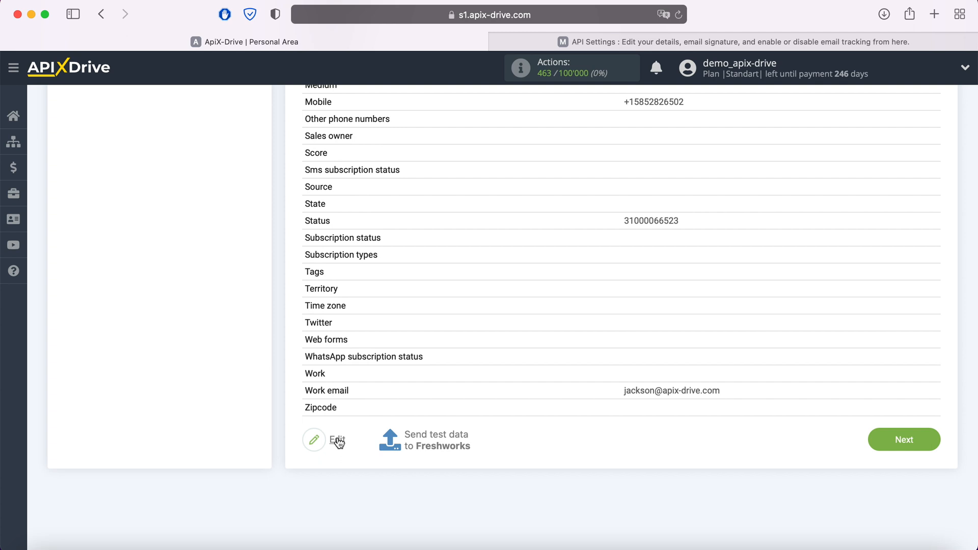
pyautogui.click(436, 439)
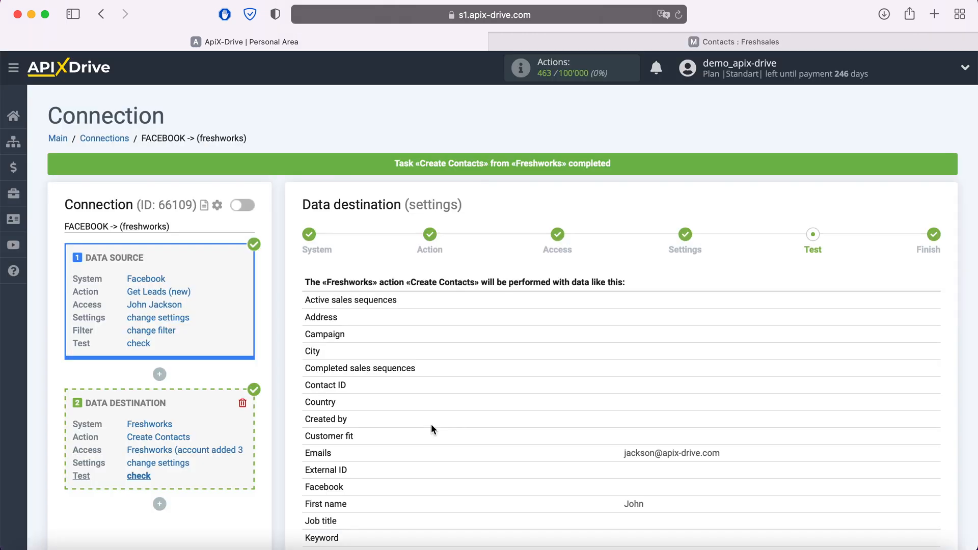
# Switch to Freshsales, open the test contact from the contacts list and examine its contact fields
pyautogui.click(714, 40)
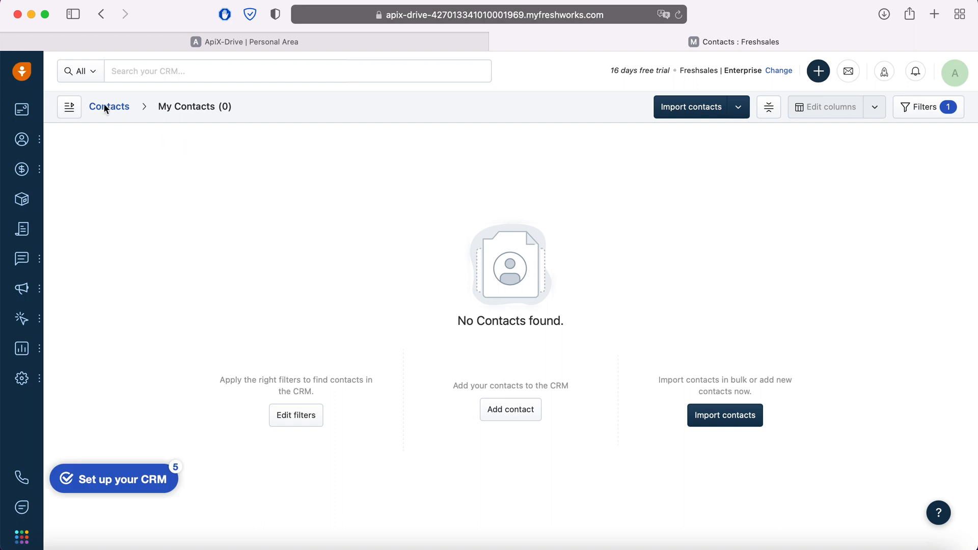
pyautogui.click(103, 103)
pyautogui.click(145, 186)
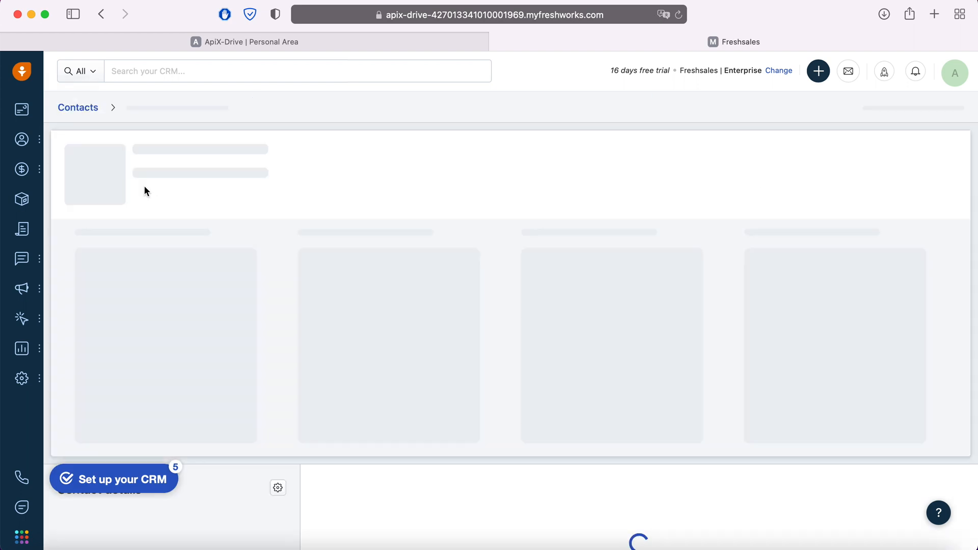
pyautogui.scroll(-5, 231, 285)
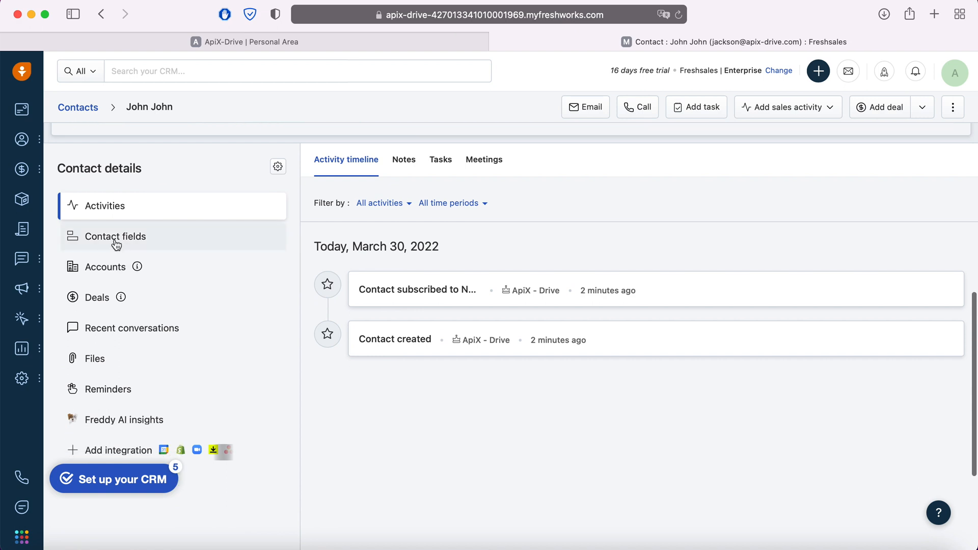
pyautogui.click(116, 242)
pyautogui.scroll(-1, 637, 239)
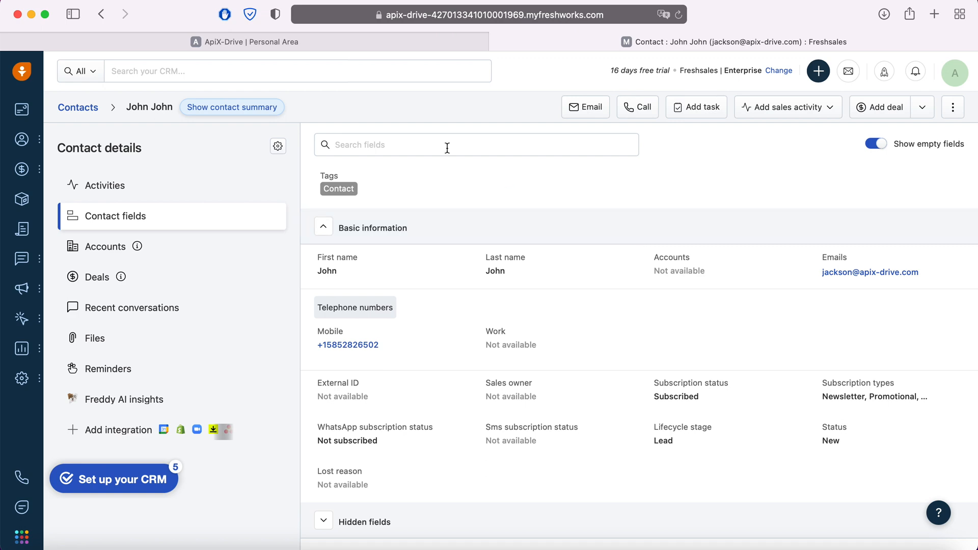
# Return to ApiX-Drive, finish the data destination setup and enable auto-update for the connection
pyautogui.click(329, 43)
pyautogui.scroll(-12, 839, 420)
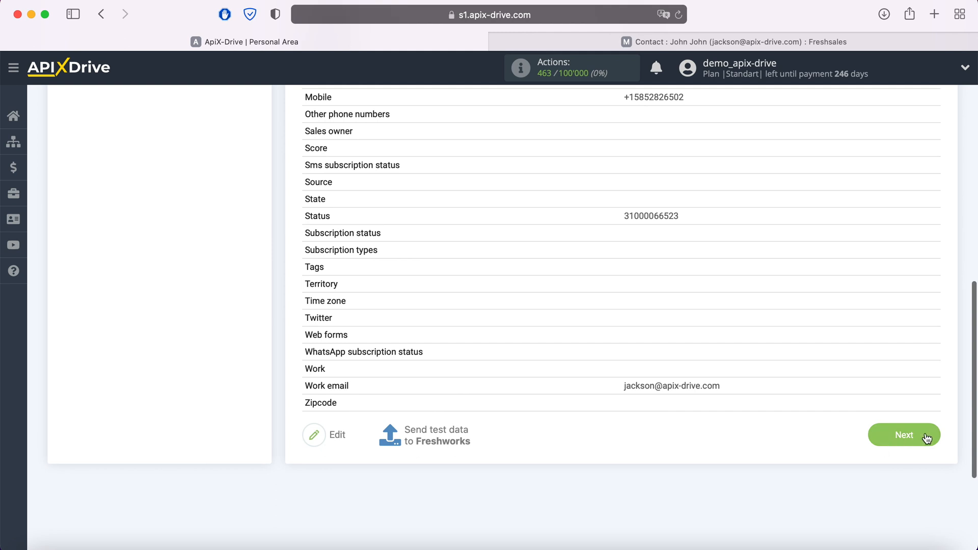
pyautogui.click(925, 433)
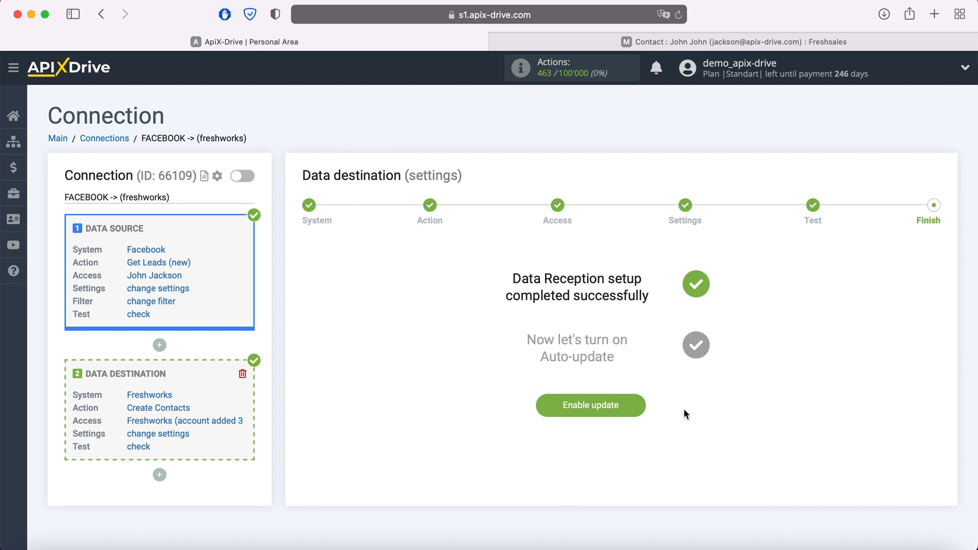
pyautogui.click(640, 401)
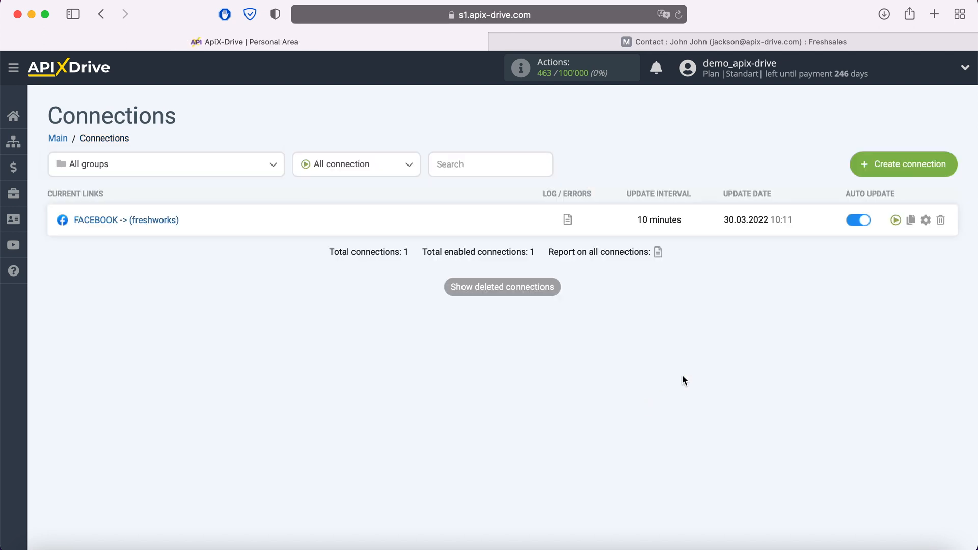
# Set the update interval of the FACEBOOK -> (freshworks) connection to 5 minutes and save its setup
pyautogui.click(925, 219)
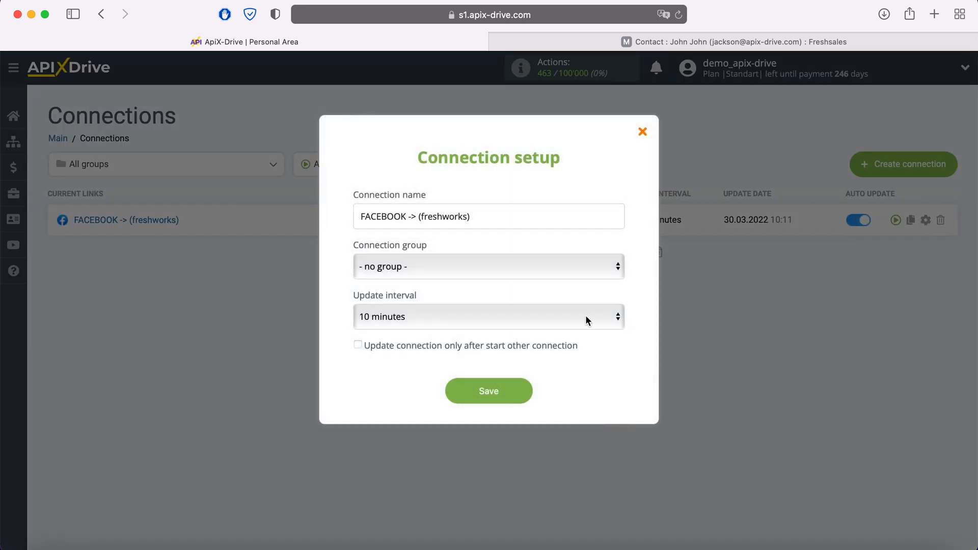
pyautogui.click(585, 316)
pyautogui.click(539, 295)
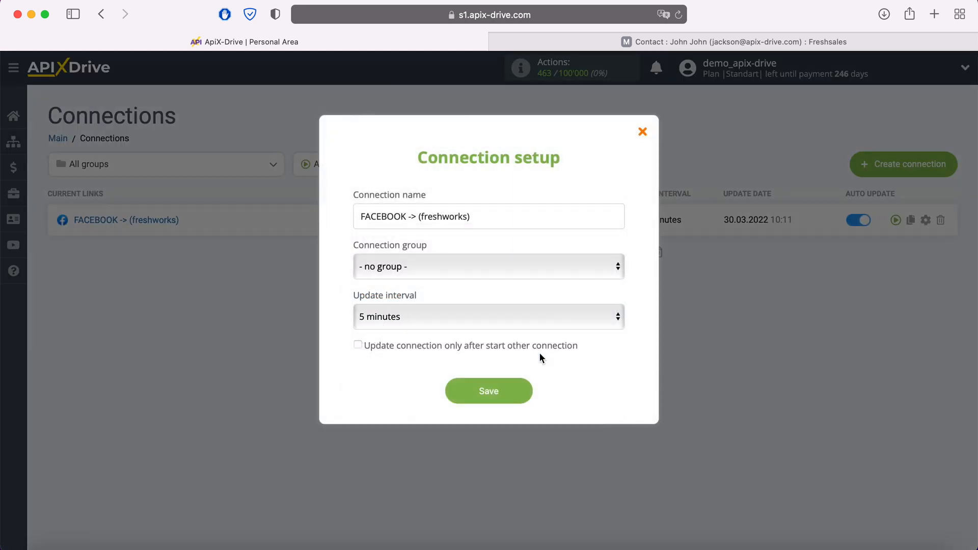
pyautogui.click(522, 390)
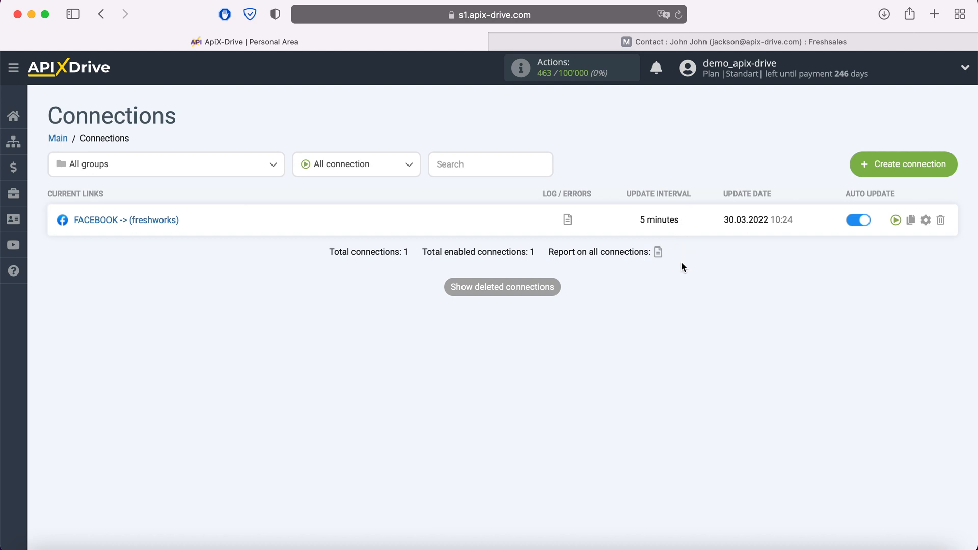